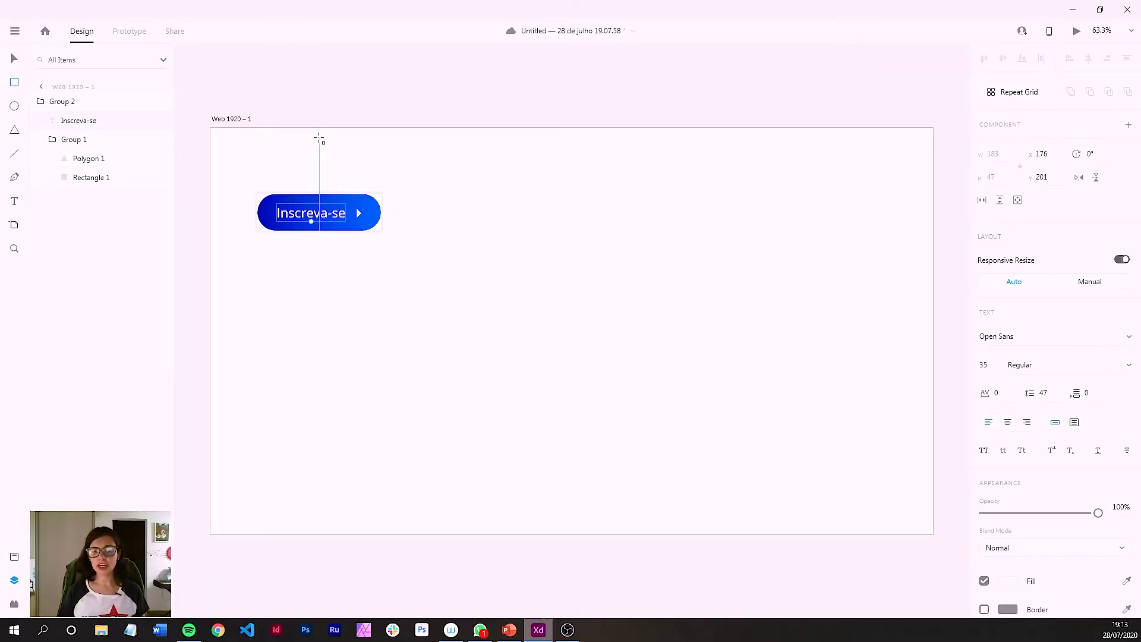
# Replace the button label 'Inscreva-se' with 'Olá :D' so the pill shrinks to fit
pyautogui.click(13, 61)
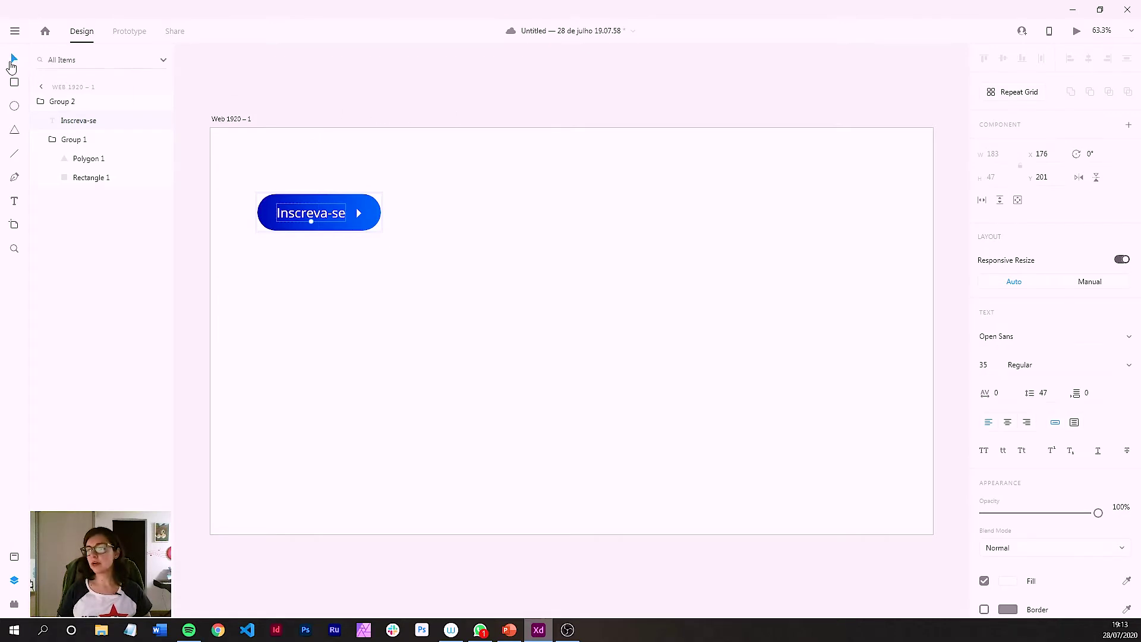
pyautogui.click(260, 286)
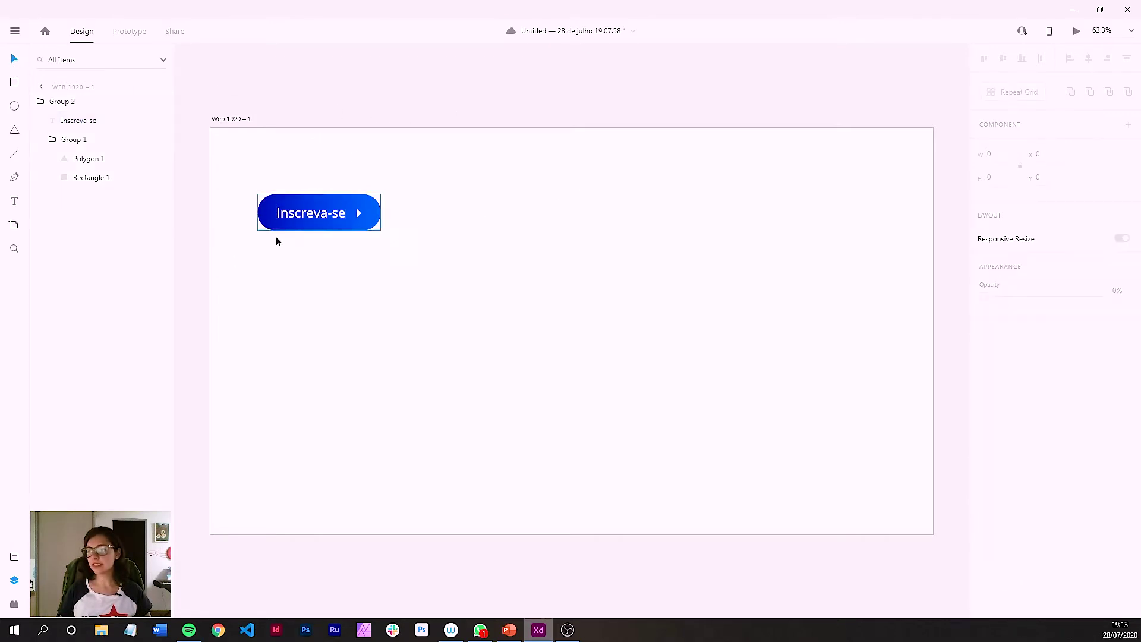
pyautogui.click(329, 211)
pyautogui.doubleClick(330, 213)
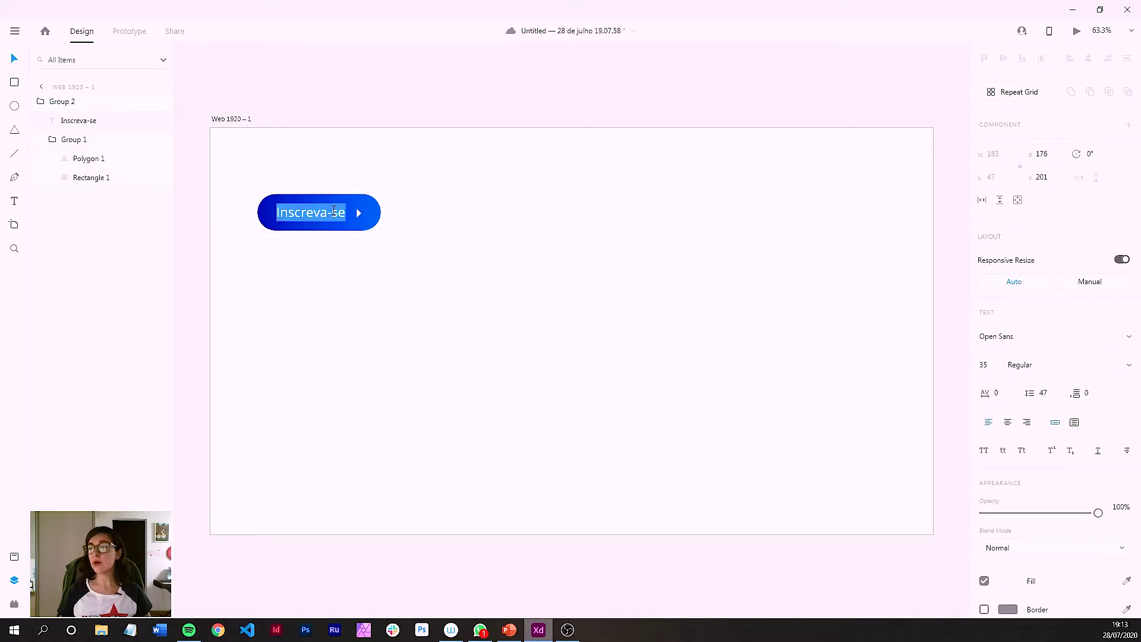
pyautogui.write('Olá ')
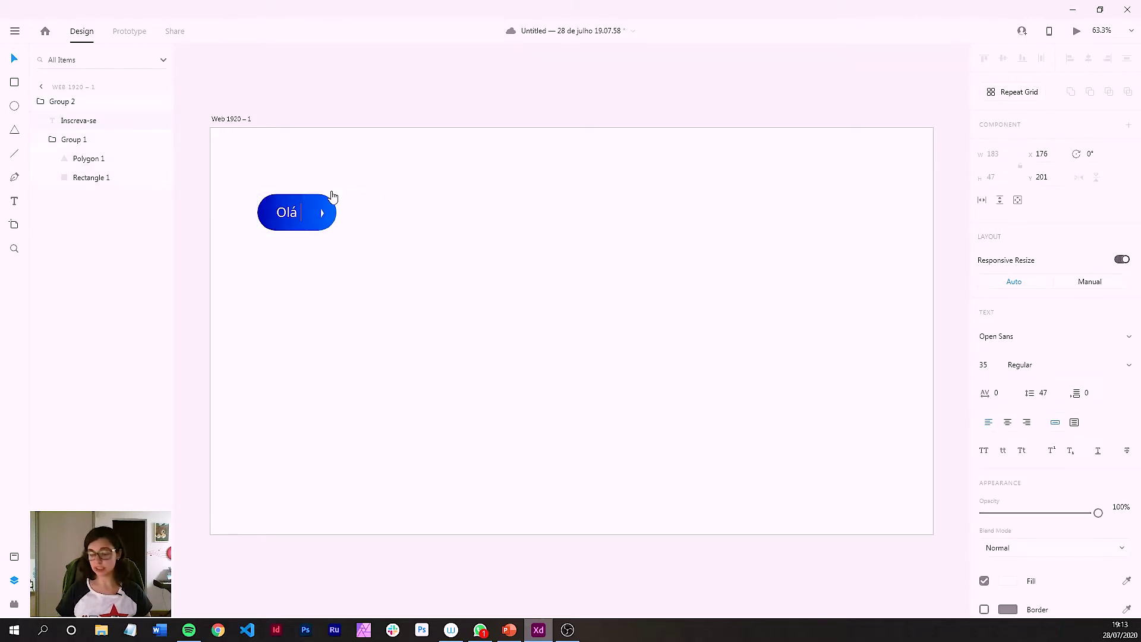
pyautogui.write(':D')
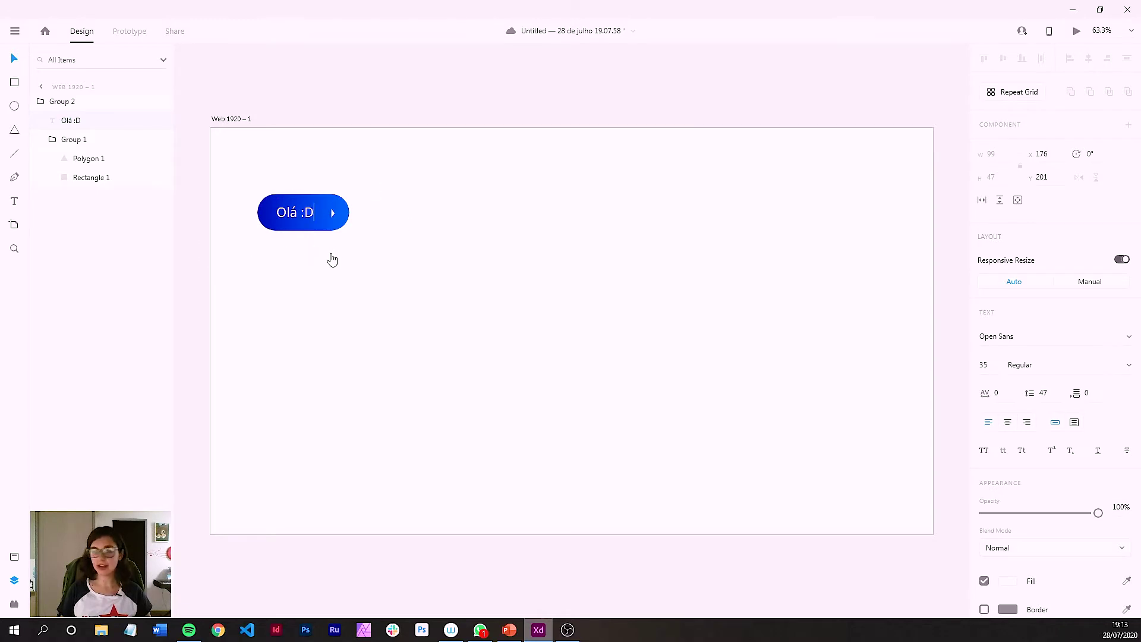
pyautogui.press('Escape')
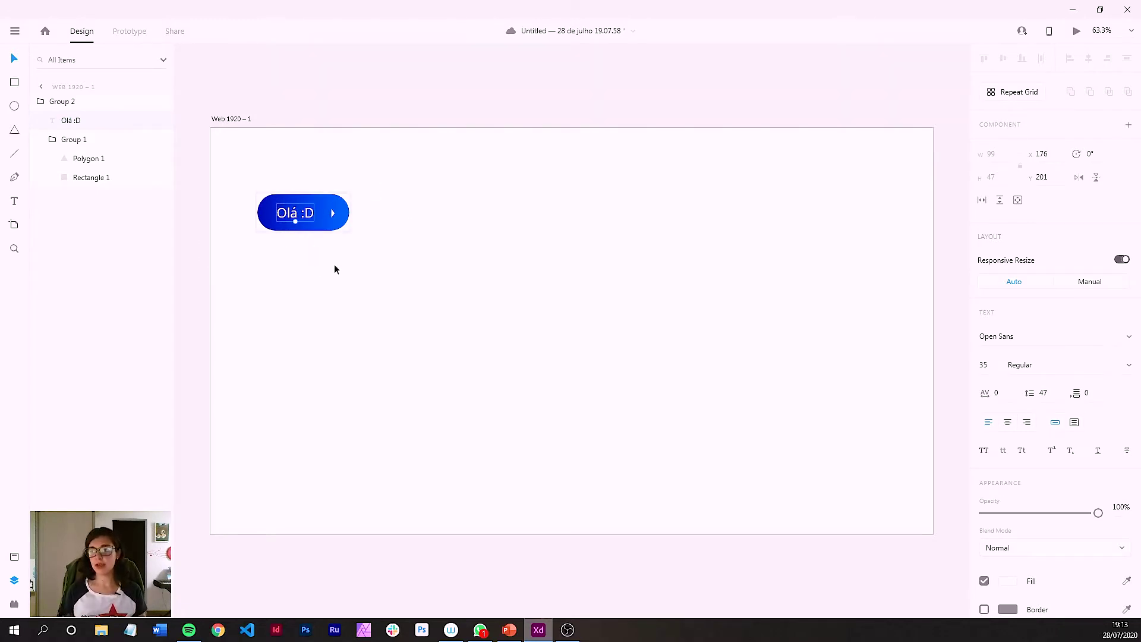
# Draw a new rectangle beneath the Olá :D button and round its corners to 40
pyautogui.click(15, 85)
pyautogui.click(17, 89)
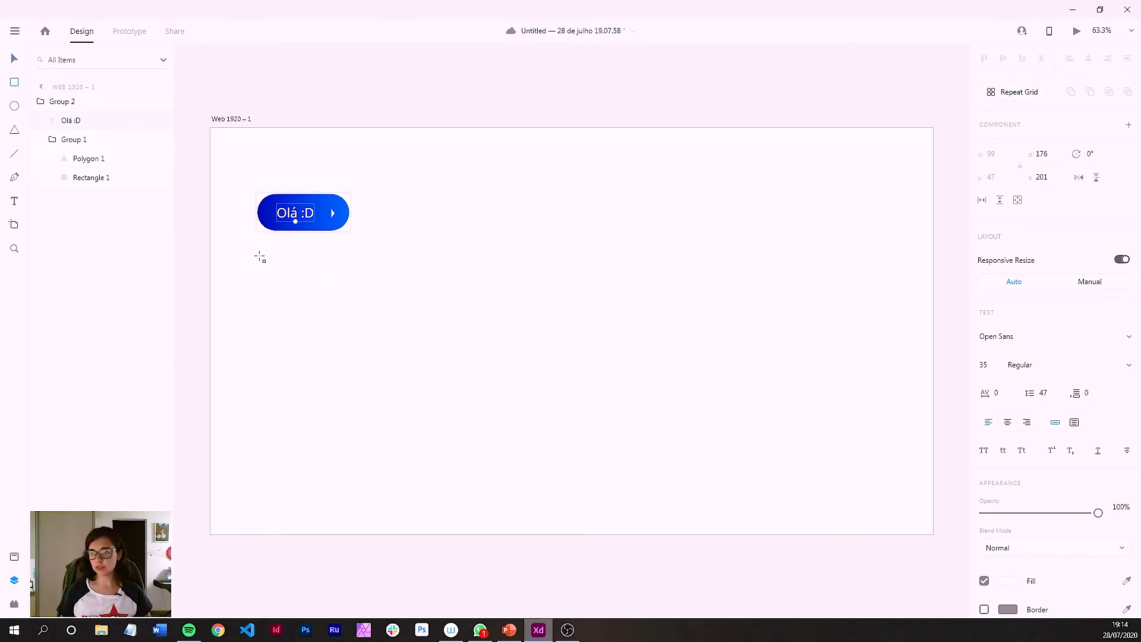
pyautogui.moveTo(262, 258); pyautogui.dragTo(351, 298)
pyautogui.hotkey('ctrl', 'z')
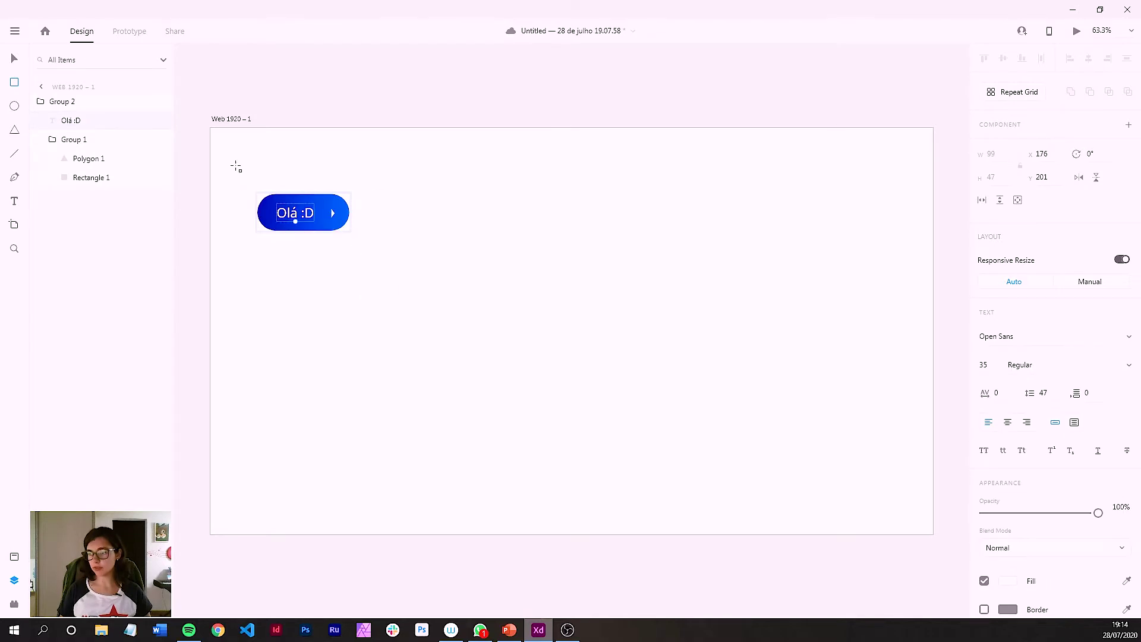
pyautogui.click(15, 59)
pyautogui.click(290, 312)
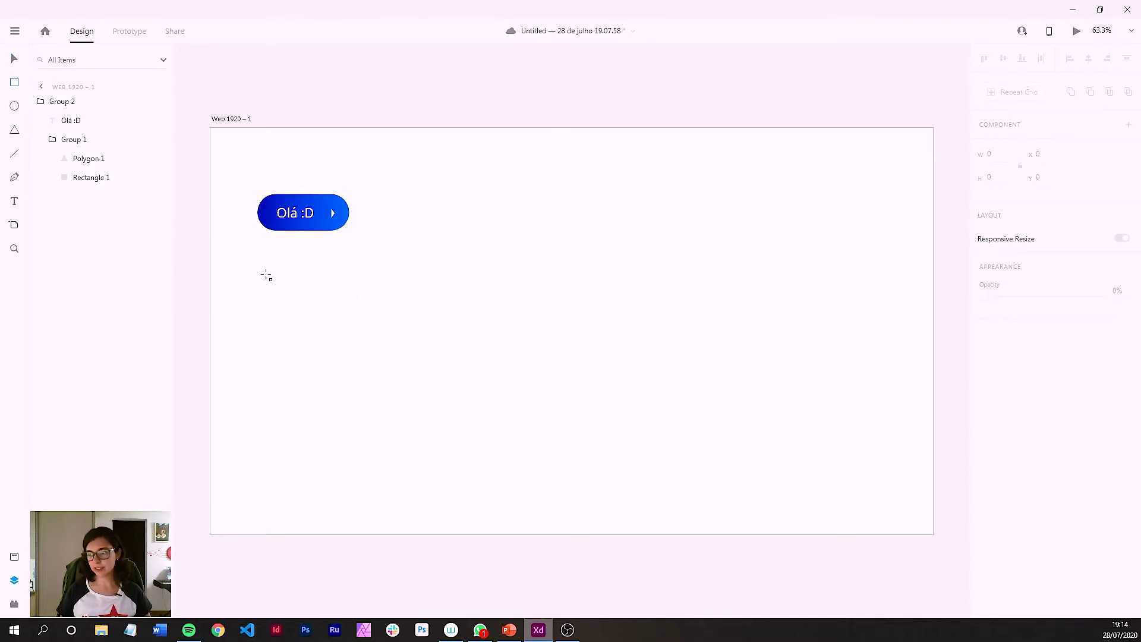
pyautogui.moveTo(265, 277); pyautogui.dragTo(378, 309)
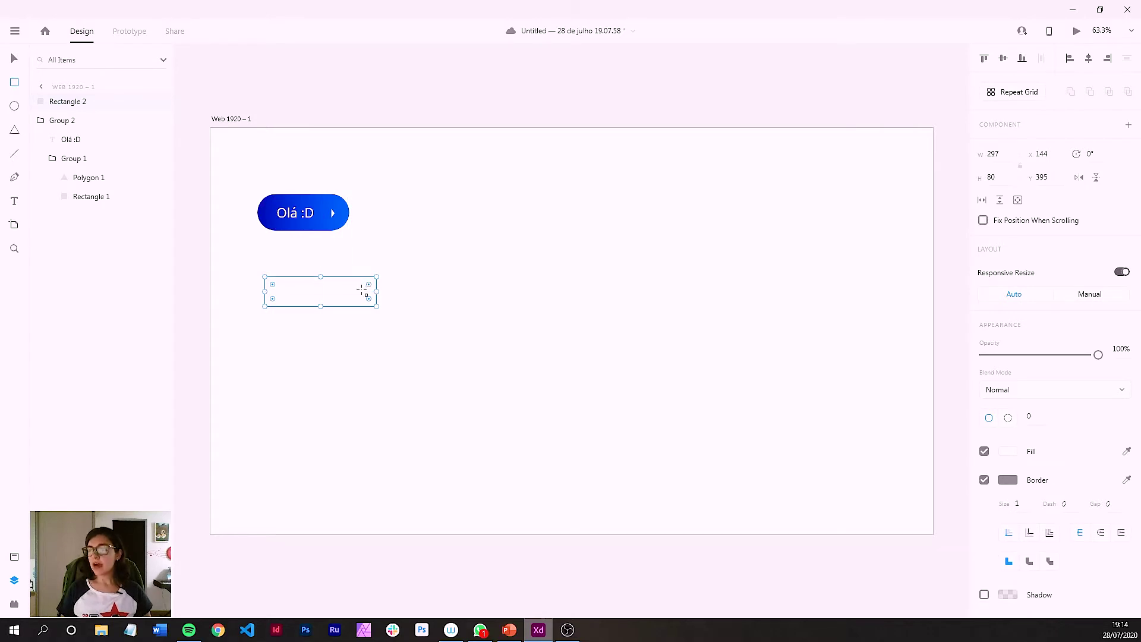
pyautogui.moveTo(367, 286)
pyautogui.mouseDown()
pyautogui.moveTo(391, 276)
pyautogui.moveTo(329, 297)
pyautogui.mouseUp()
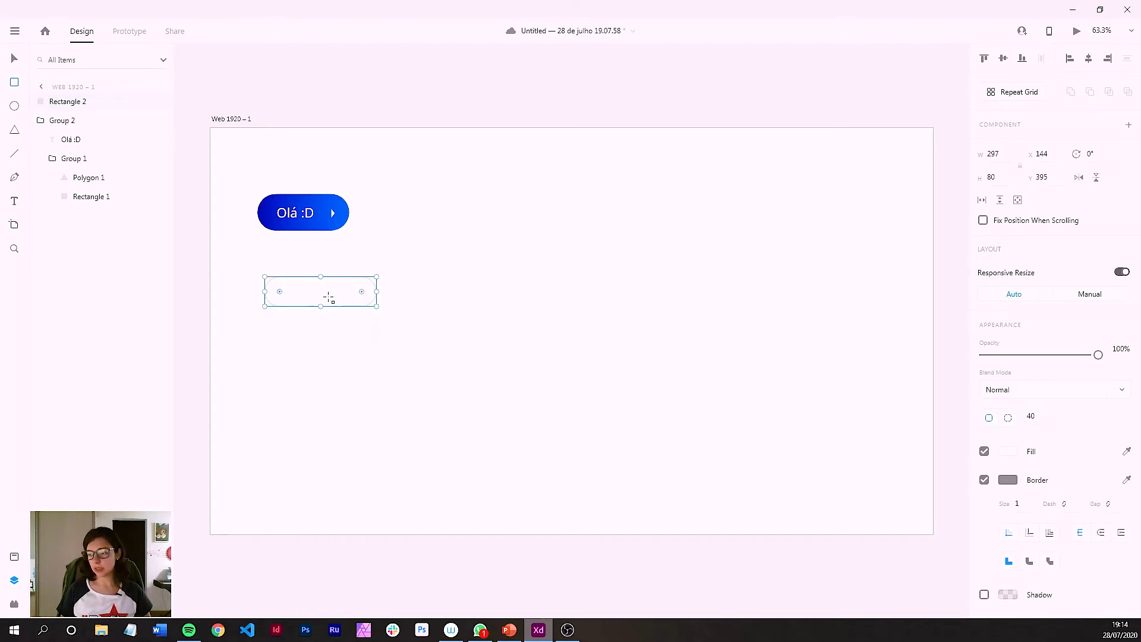
# Remove the new pill's border and give it a horizontal linear gradient fill
pyautogui.click(984, 480)
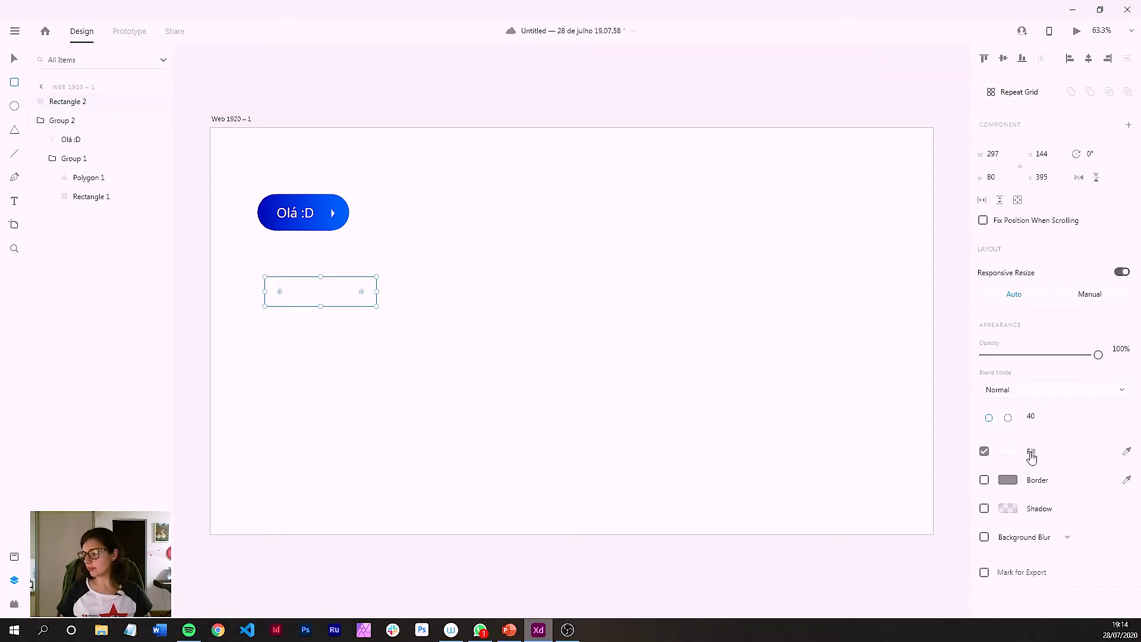
pyautogui.click(1127, 451)
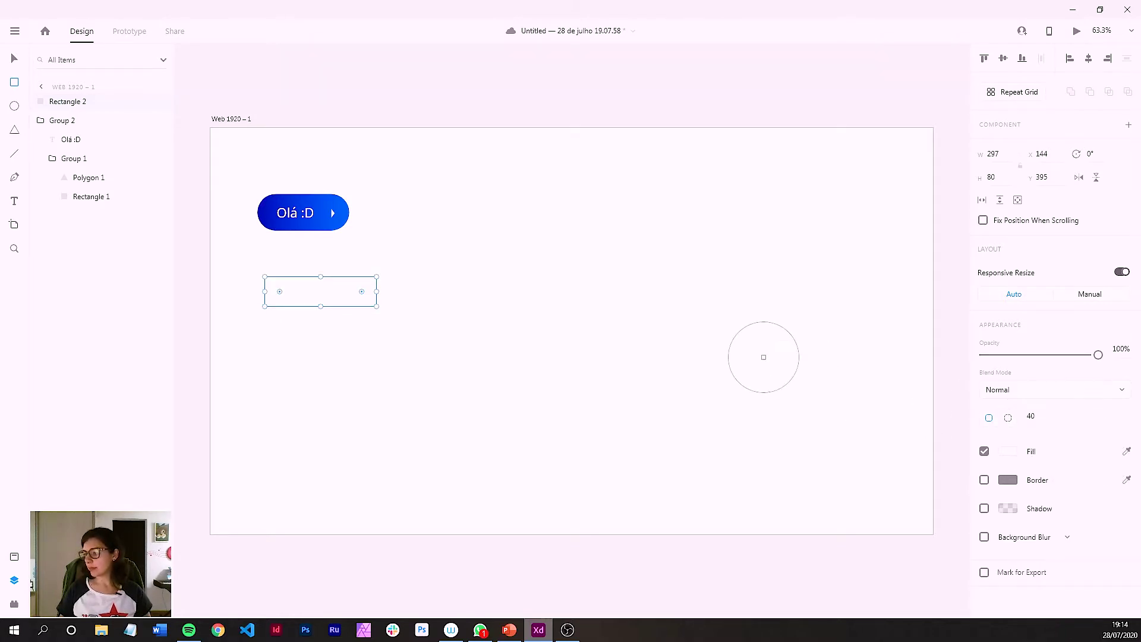
pyautogui.click(1010, 464)
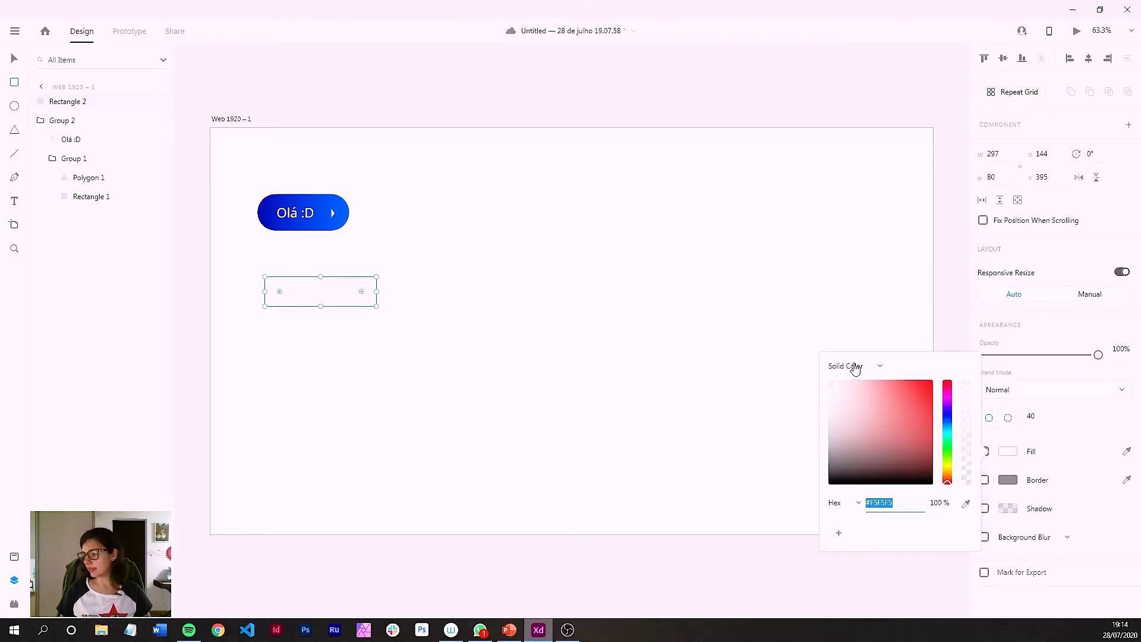
pyautogui.click(853, 367)
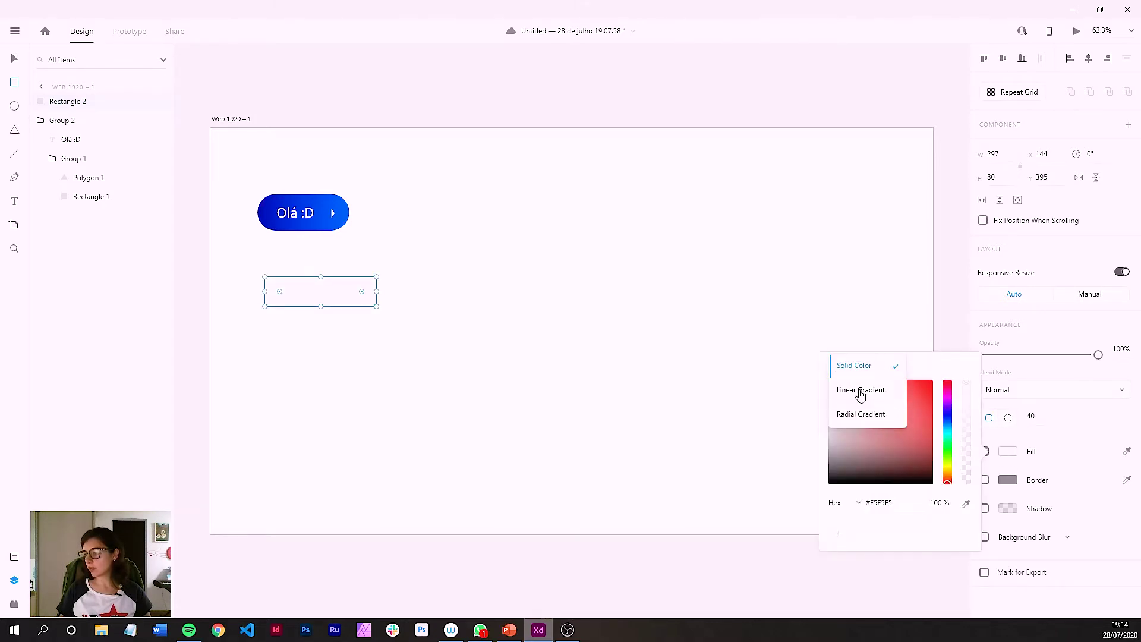
pyautogui.click(854, 391)
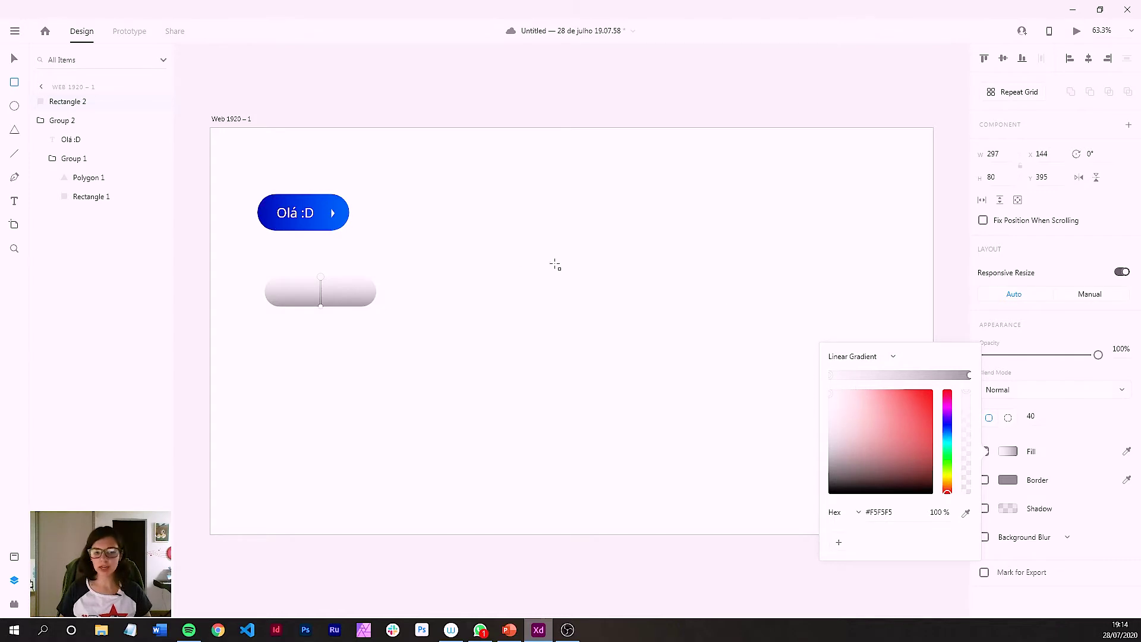
pyautogui.moveTo(320, 305)
pyautogui.mouseDown()
pyautogui.moveTo(250, 287)
pyautogui.moveTo(320, 282)
pyautogui.moveTo(265, 294)
pyautogui.mouseUp()
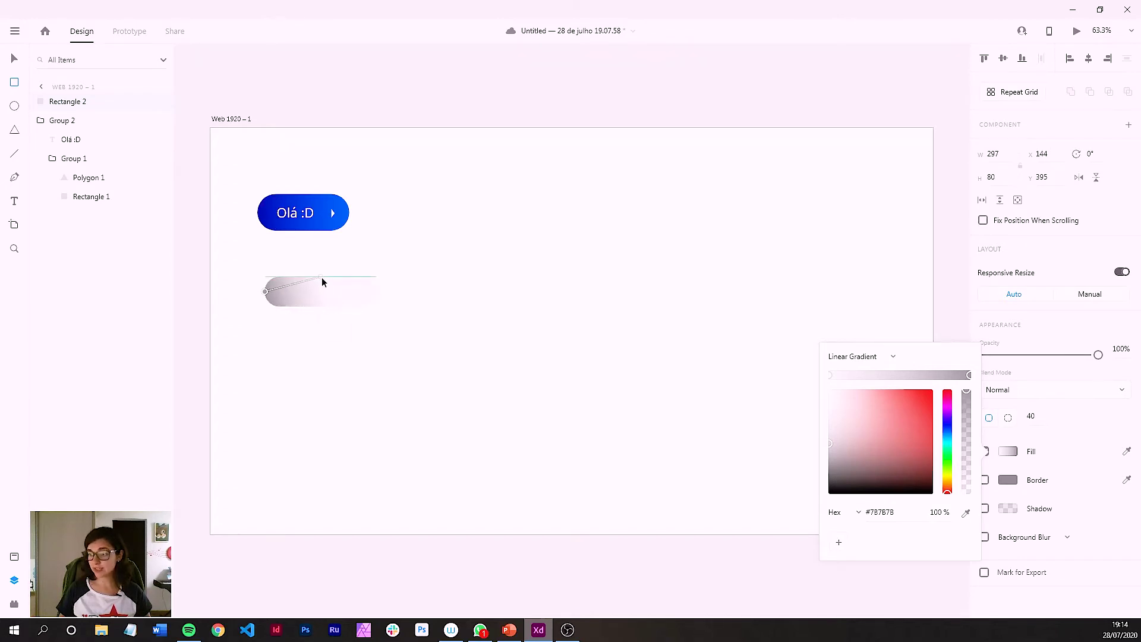
pyautogui.moveTo(321, 277); pyautogui.dragTo(370, 291)
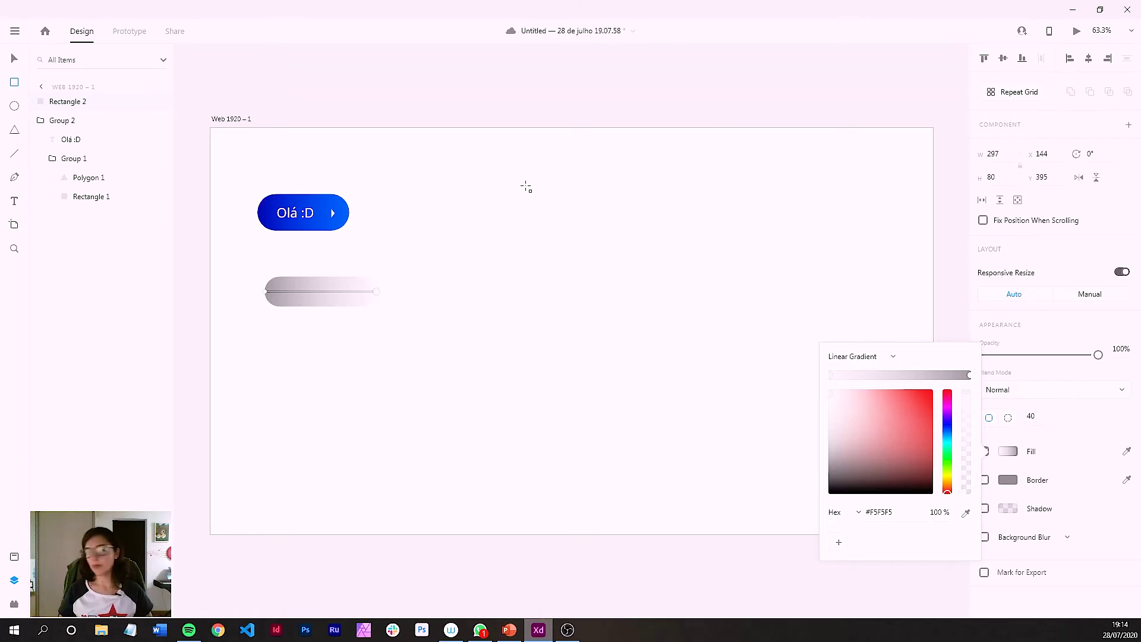
# Eyedrop the first button's dark blue into the right stop and bright blue into the left stop
pyautogui.click(968, 375)
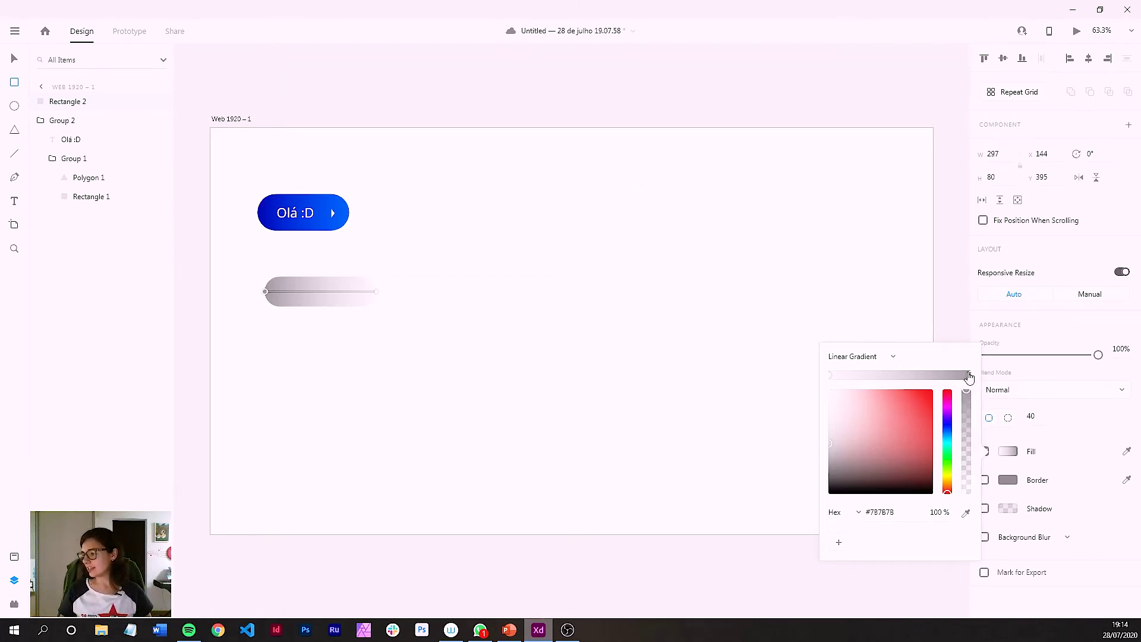
pyautogui.click(965, 514)
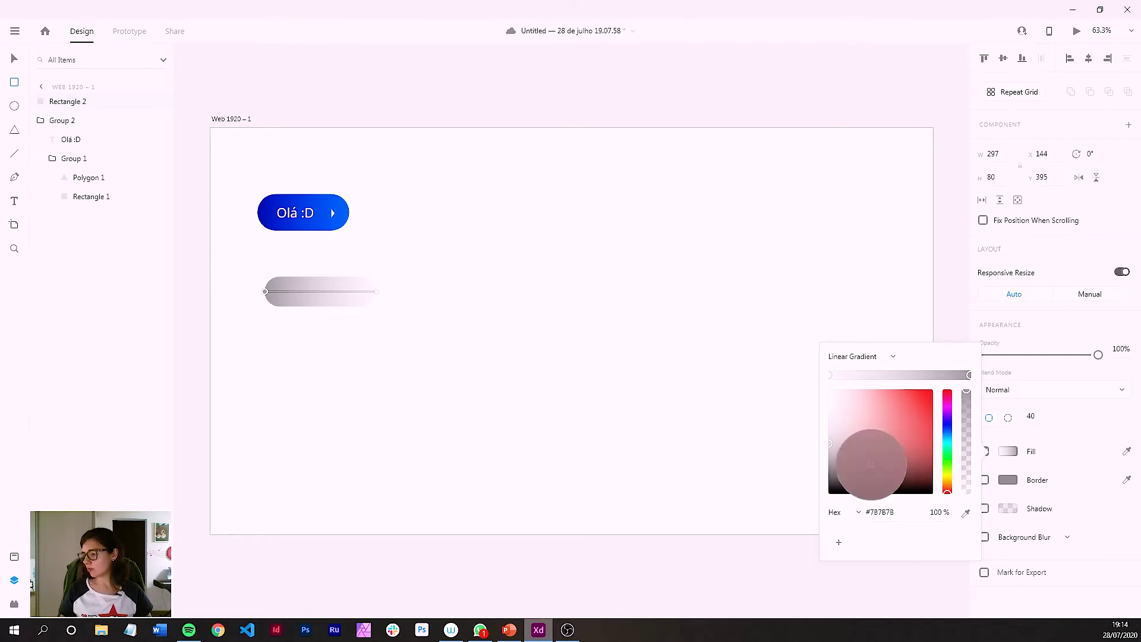
pyautogui.click(261, 212)
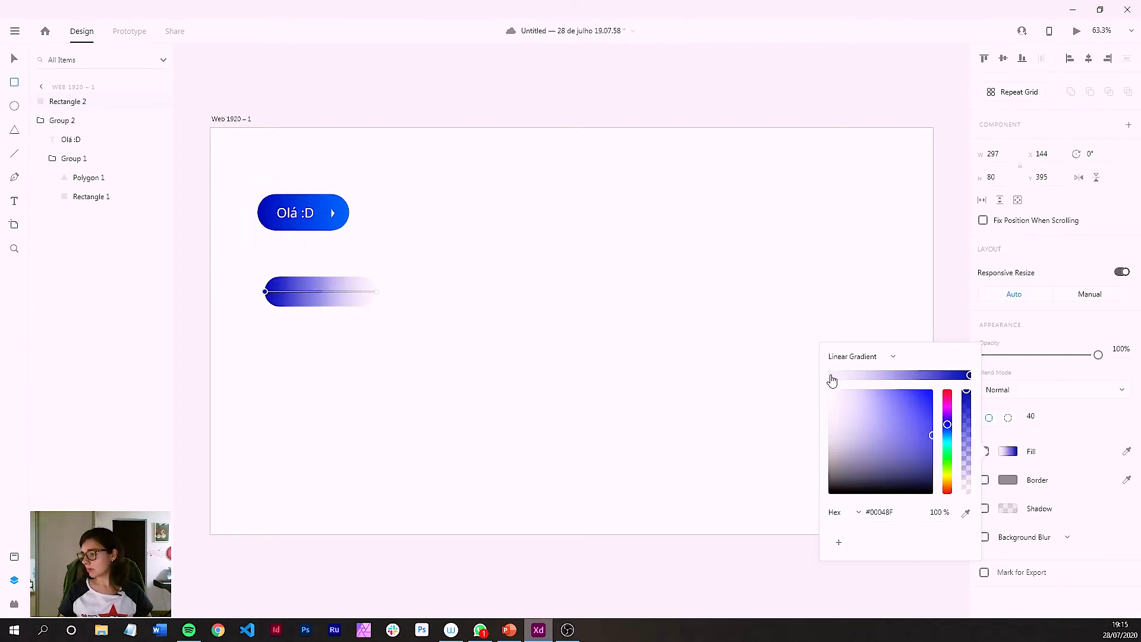
pyautogui.click(830, 375)
pyautogui.click(964, 514)
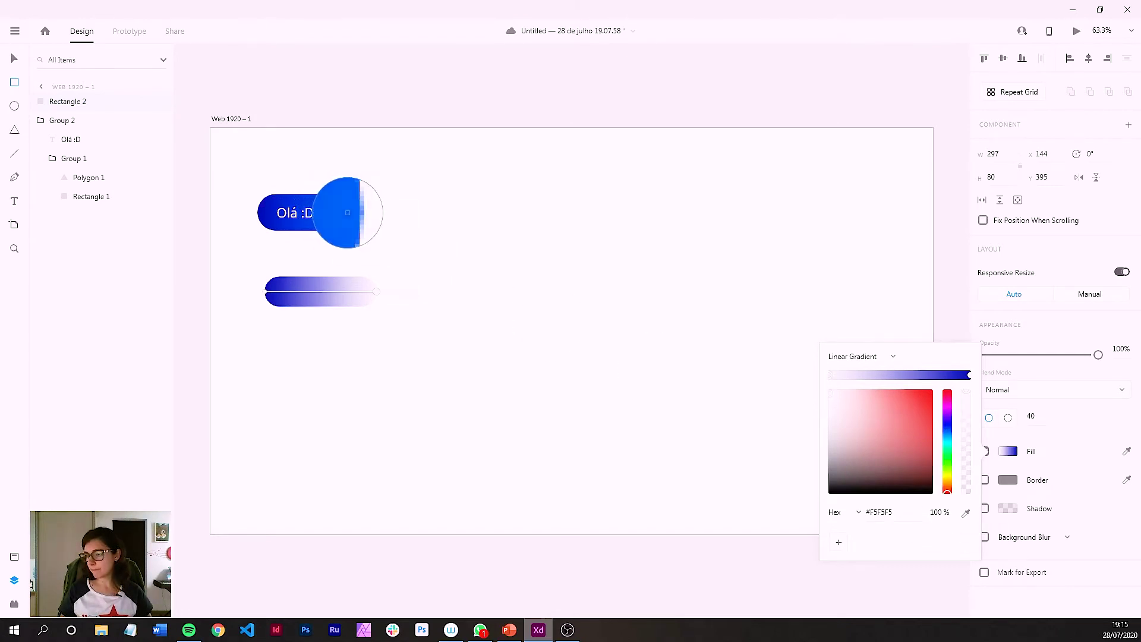
pyautogui.click(347, 212)
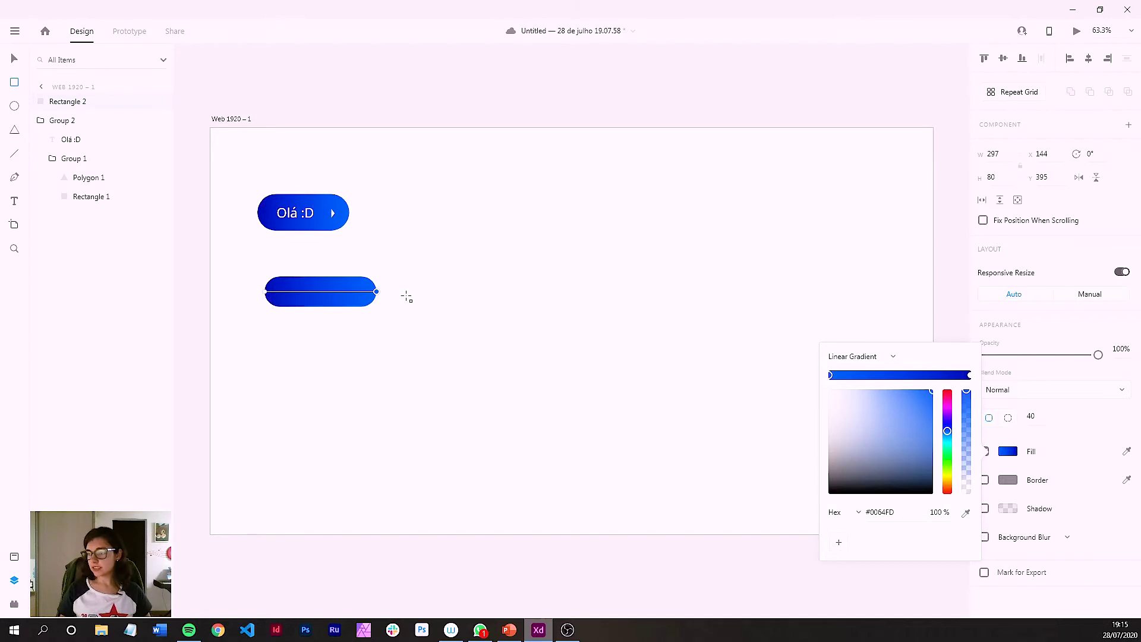
pyautogui.press('Escape')
# Add an Inscreva-se text label and move it onto the lower blue pill
pyautogui.click(288, 322)
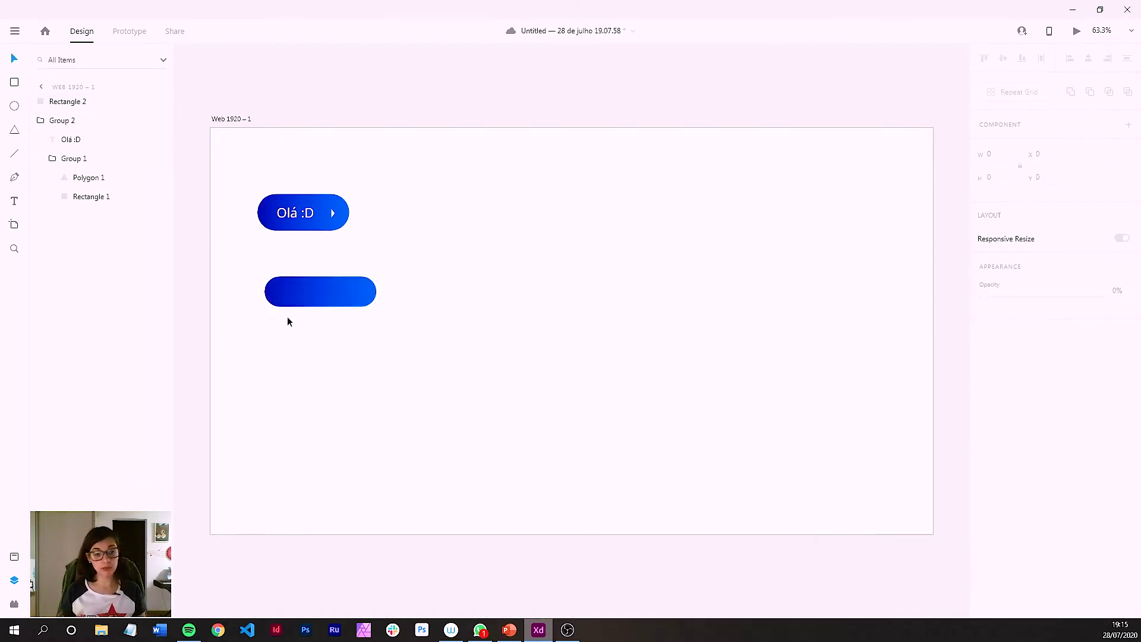
pyautogui.click(14, 202)
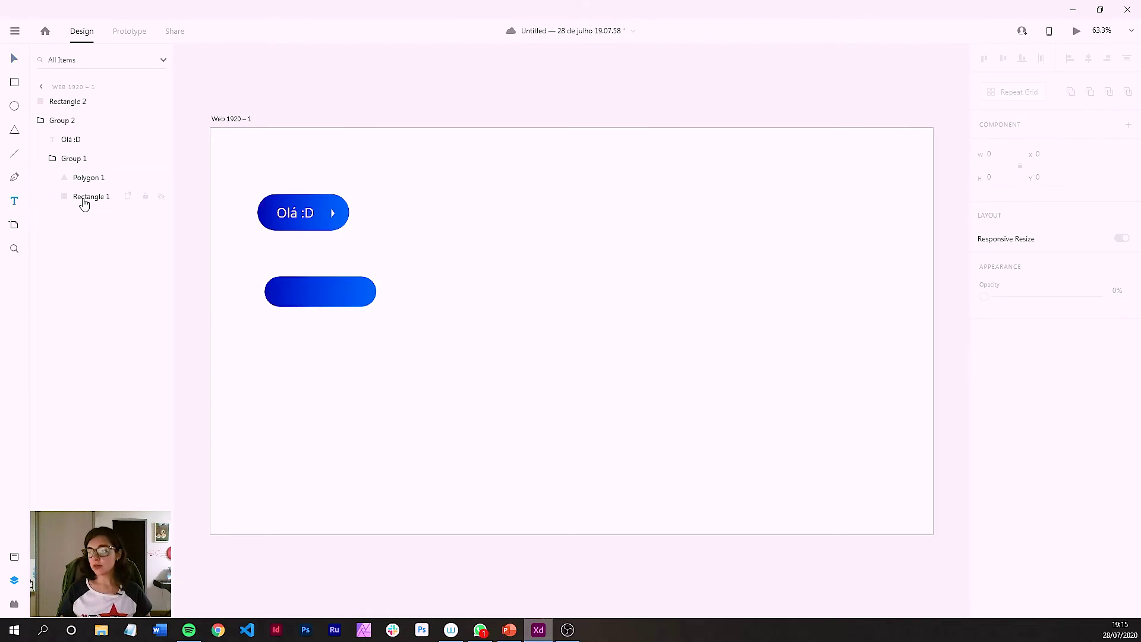
pyautogui.click(278, 255)
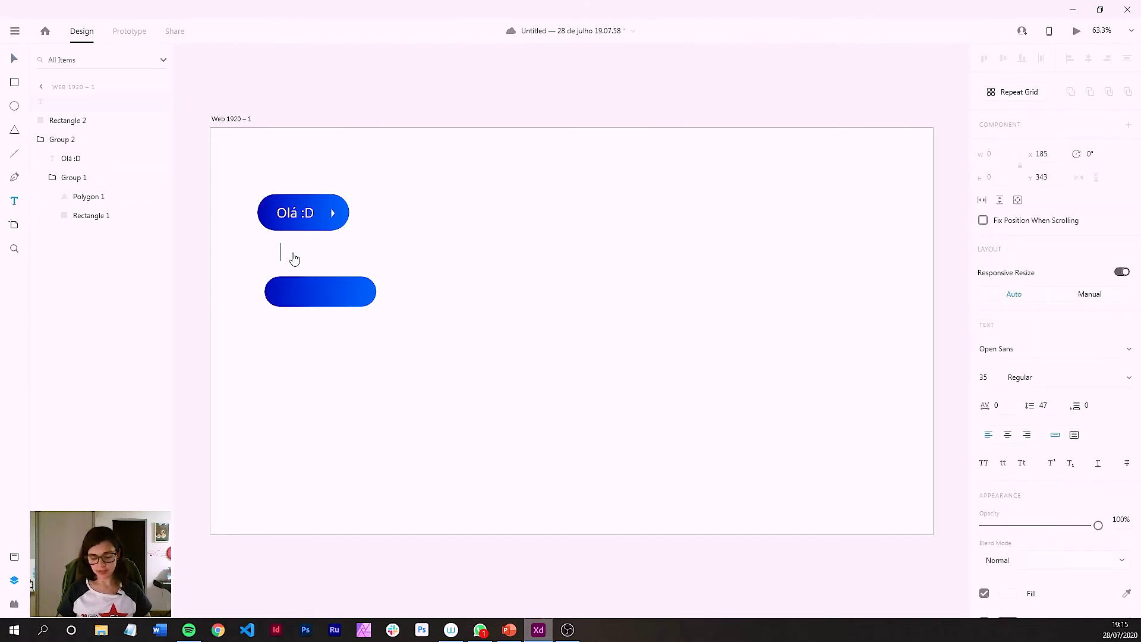
pyautogui.hotkey('ctrl', 'a')
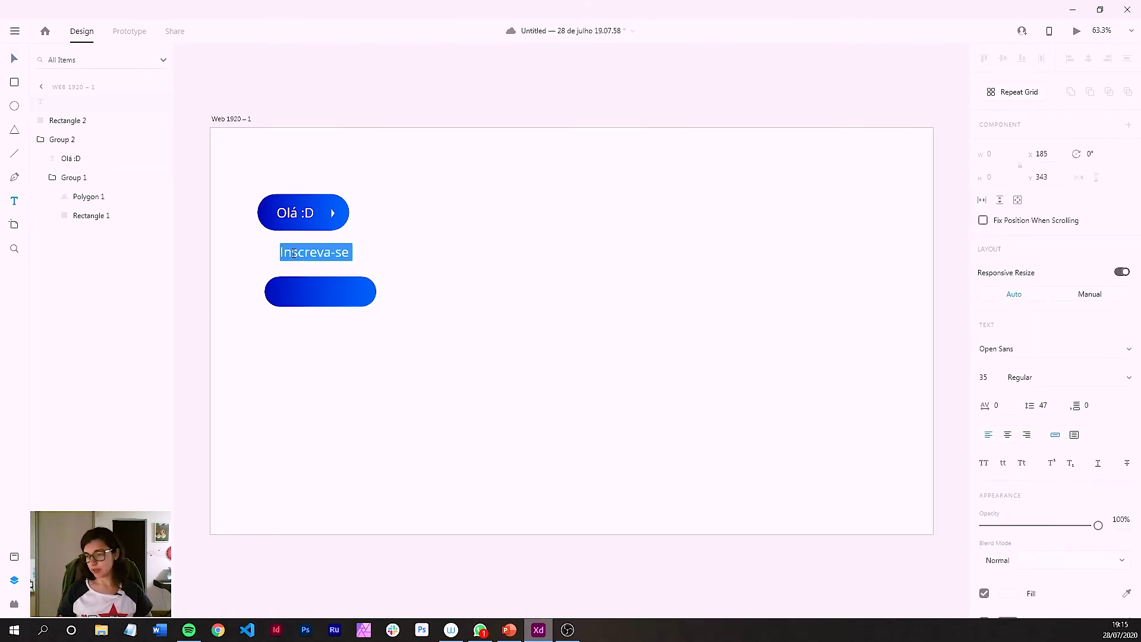
pyautogui.click(14, 58)
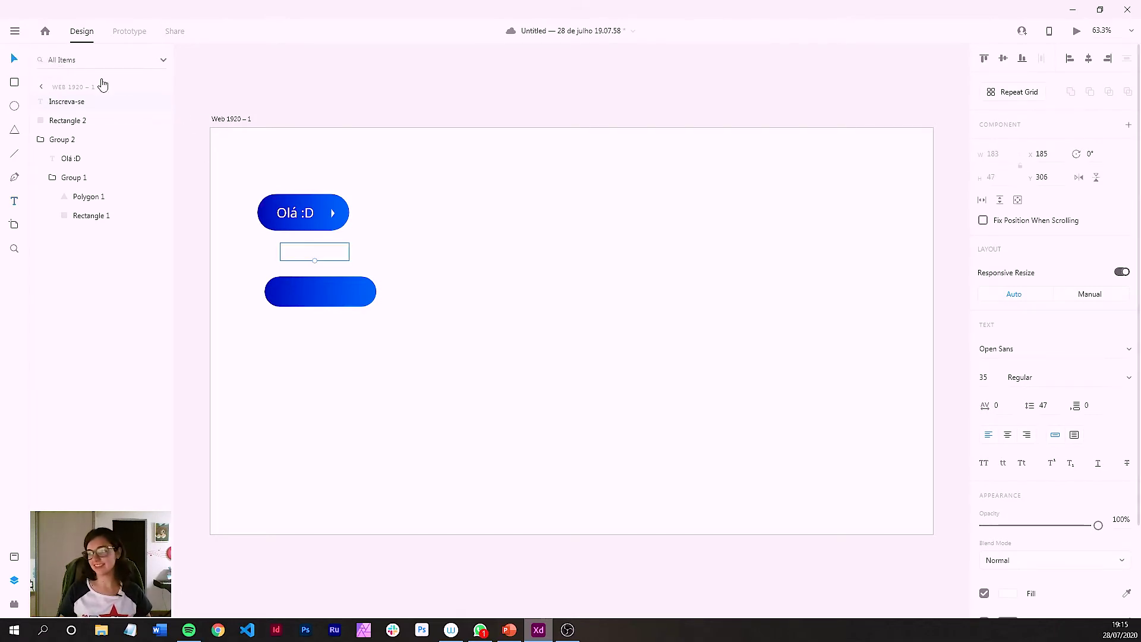
pyautogui.moveTo(298, 258); pyautogui.dragTo(303, 300)
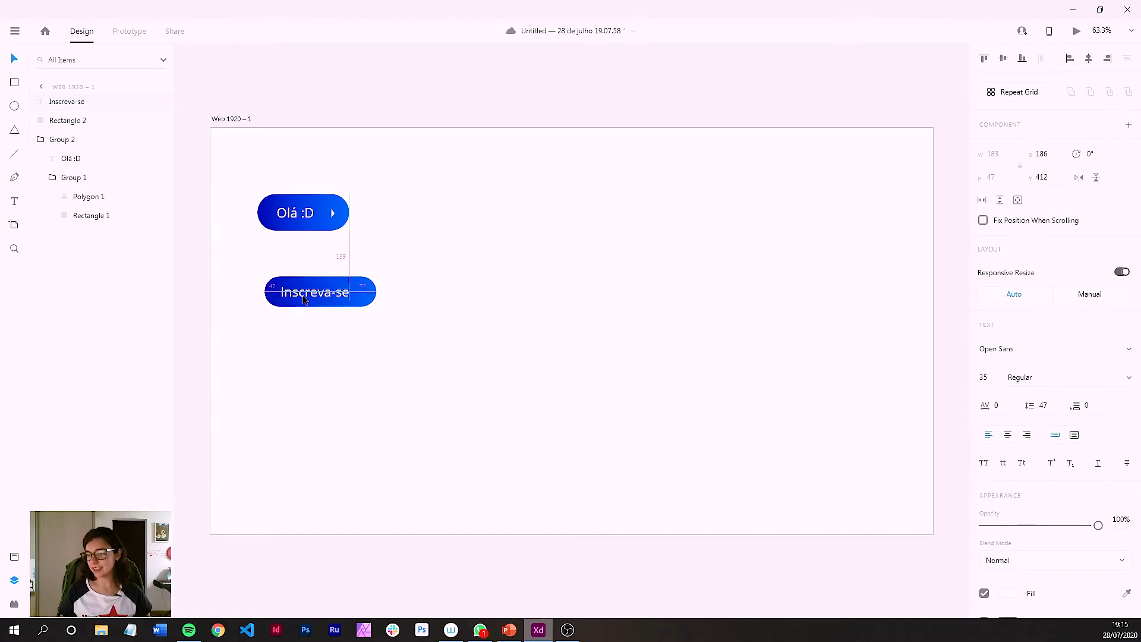
pyautogui.keyDown('shift'); pyautogui.click(371, 303); pyautogui.keyUp('shift')
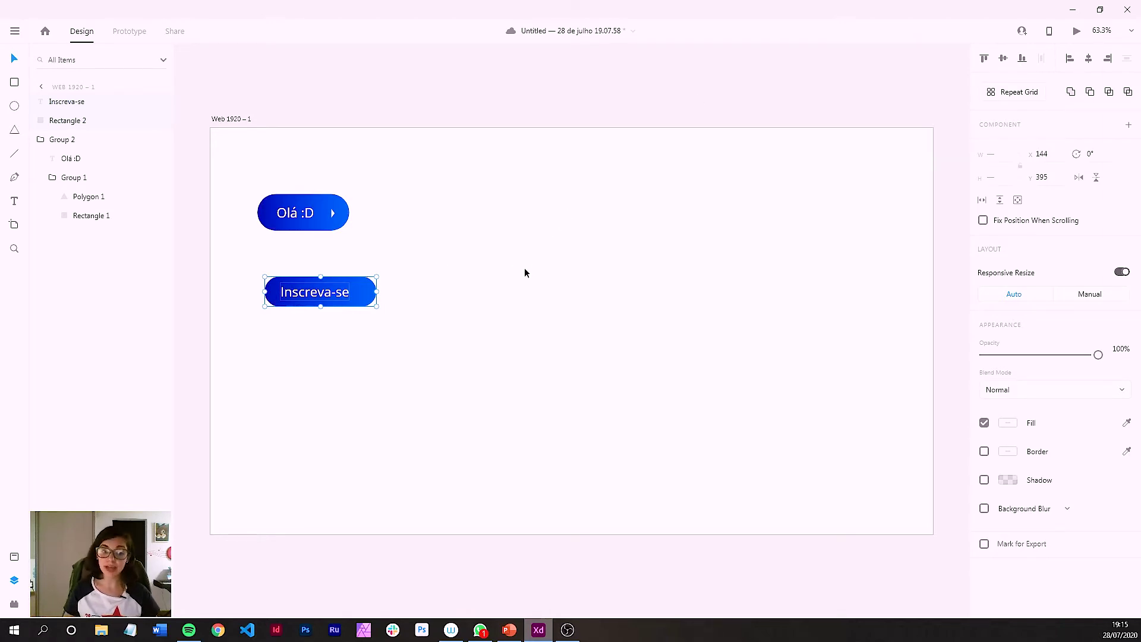
# Centre the Inscreva-se text on the pill using align centre
pyautogui.click(493, 273)
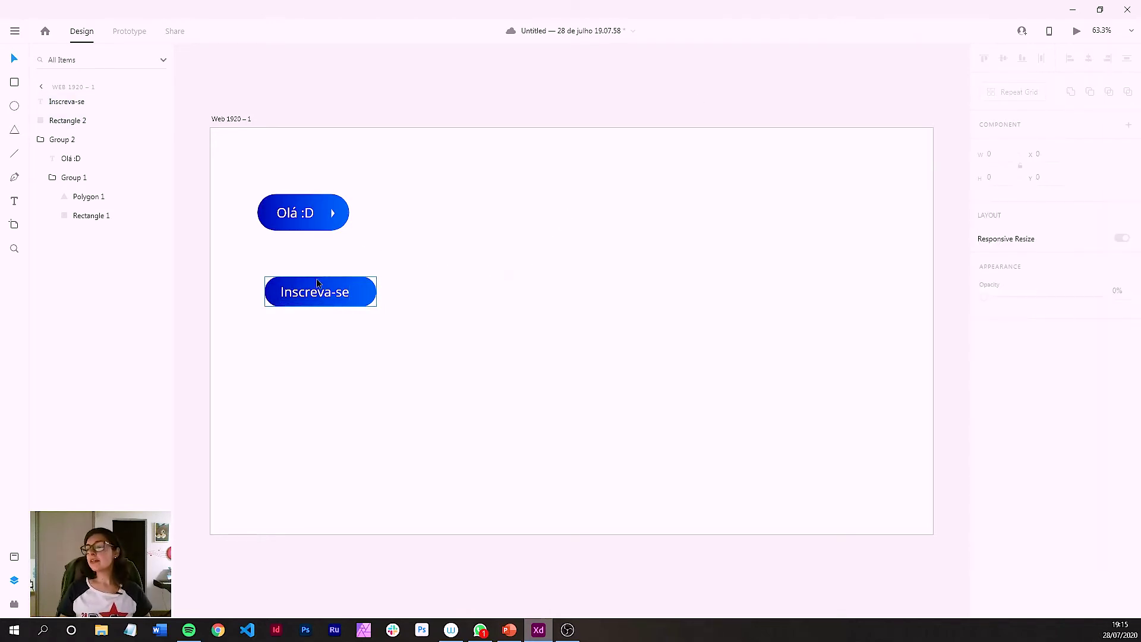
pyautogui.moveTo(335, 297); pyautogui.dragTo(341, 297)
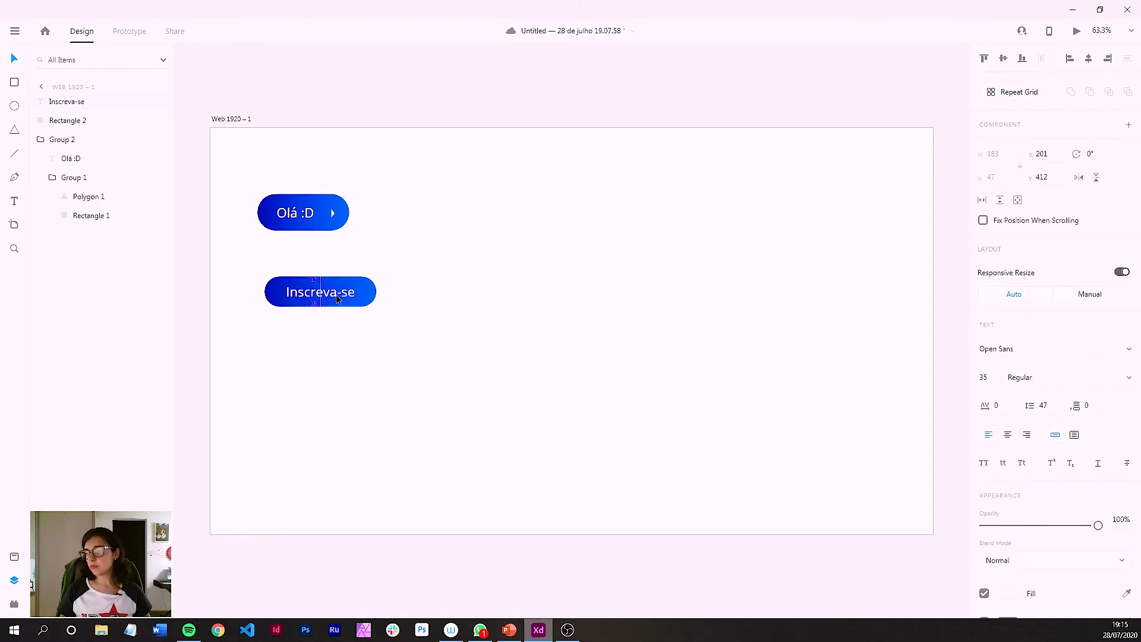
pyautogui.moveTo(336, 295); pyautogui.dragTo(363, 292)
pyautogui.click(370, 291)
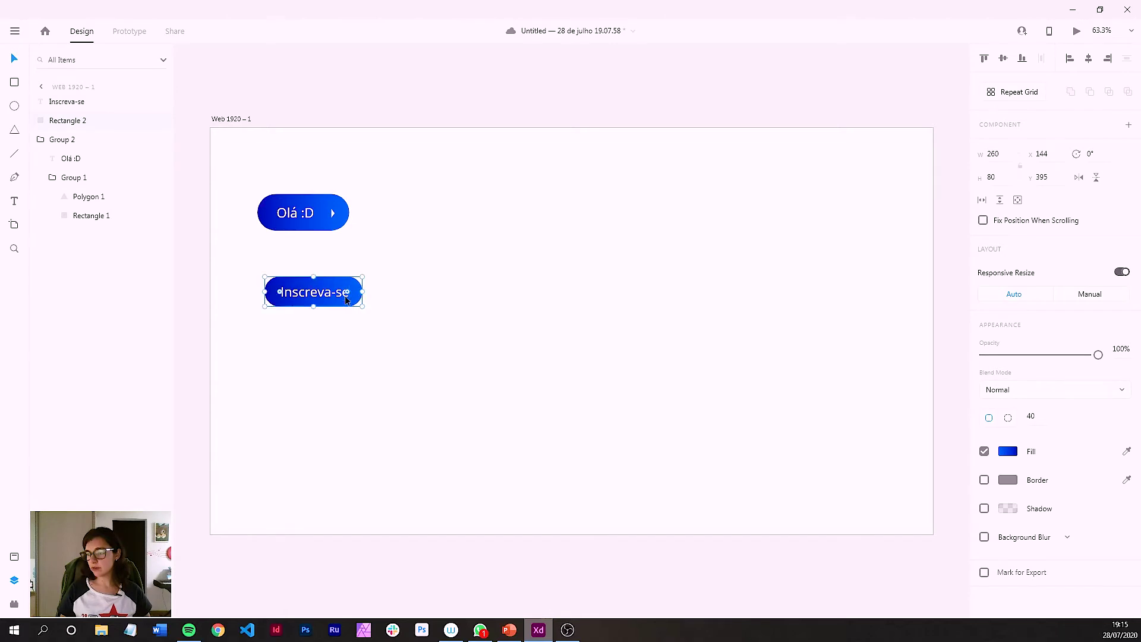
pyautogui.keyDown('shift'); pyautogui.click(343, 299); pyautogui.keyUp('shift')
pyautogui.hotkey('shift', 'c')
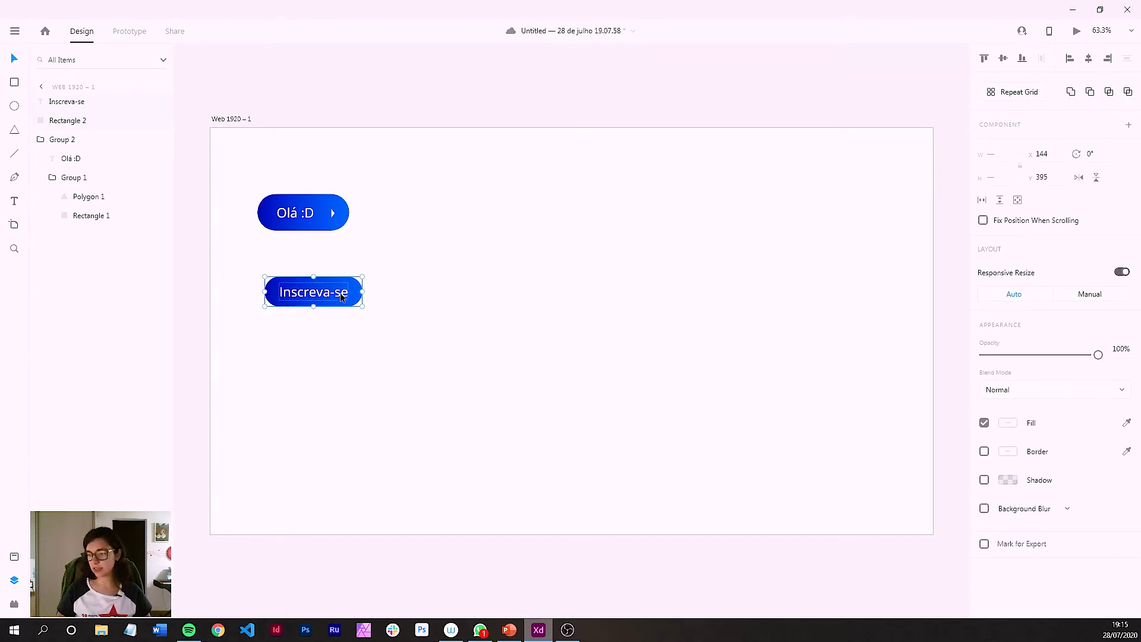
# Group the Inscreva-se text with its pill into one button
pyautogui.click(426, 277)
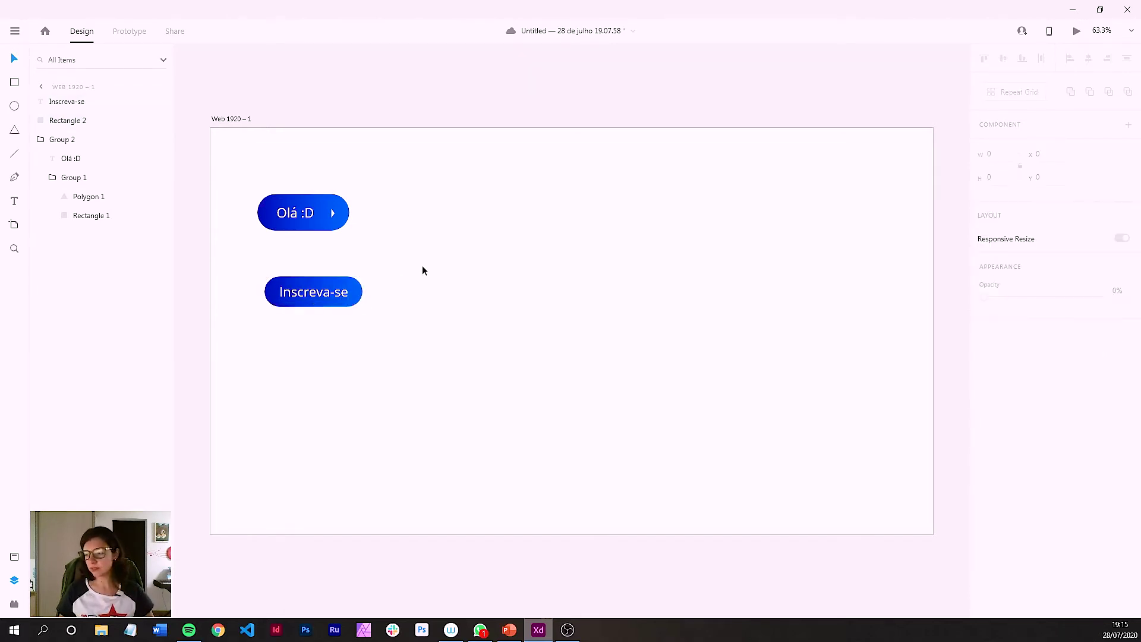
pyautogui.moveTo(422, 265)
pyautogui.mouseDown()
pyautogui.moveTo(323, 321)
pyautogui.moveTo(465, 241)
pyautogui.moveTo(278, 294)
pyautogui.mouseUp()
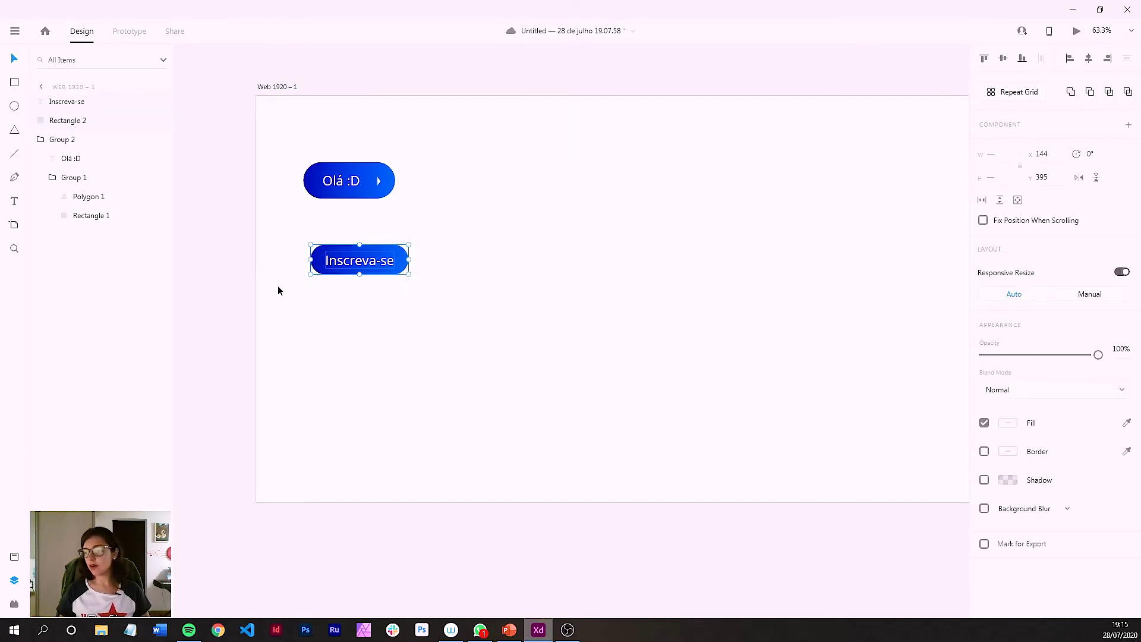
pyautogui.hotkey('ctrl', 'g')
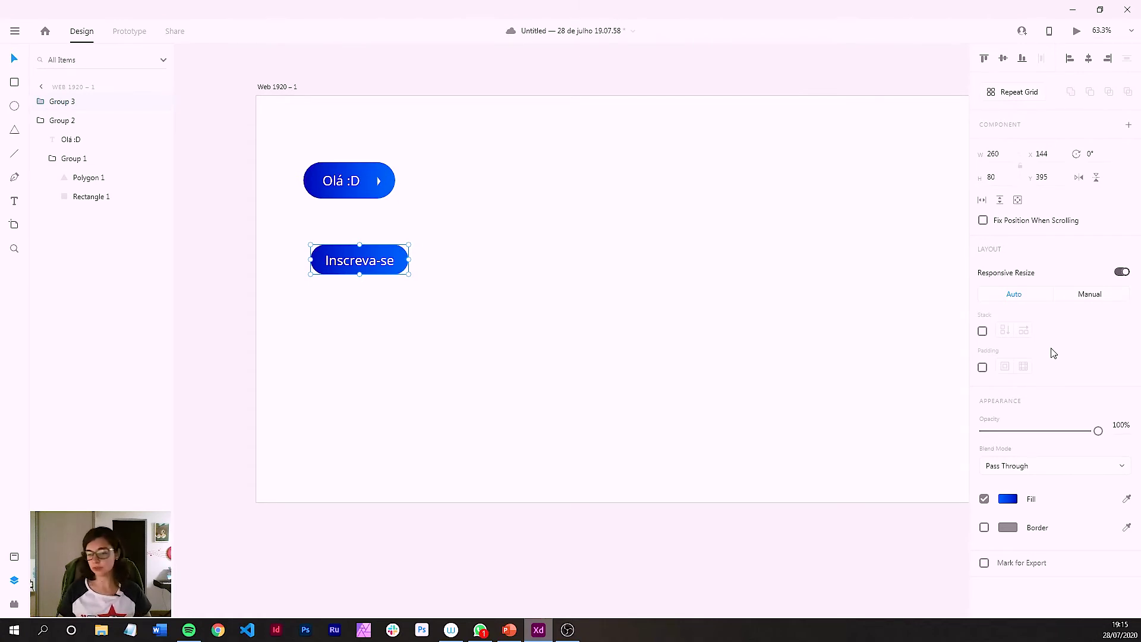
# Enable padding on the Inscreva-se group: 17 top and bottom, 38 on each side
pyautogui.click(983, 367)
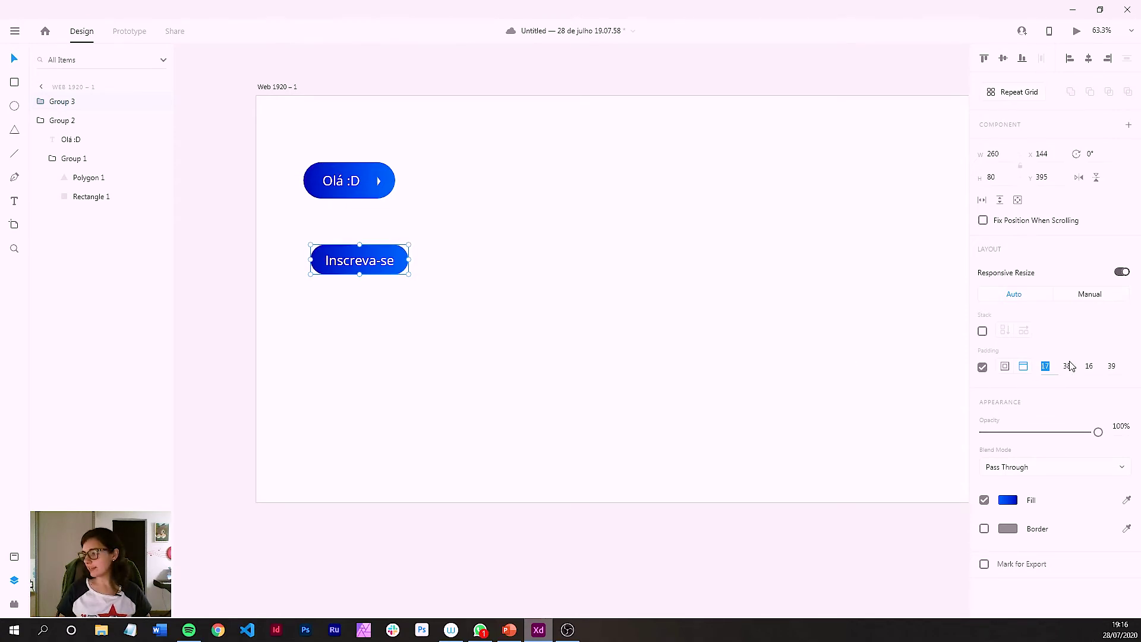
pyautogui.press('Escape')
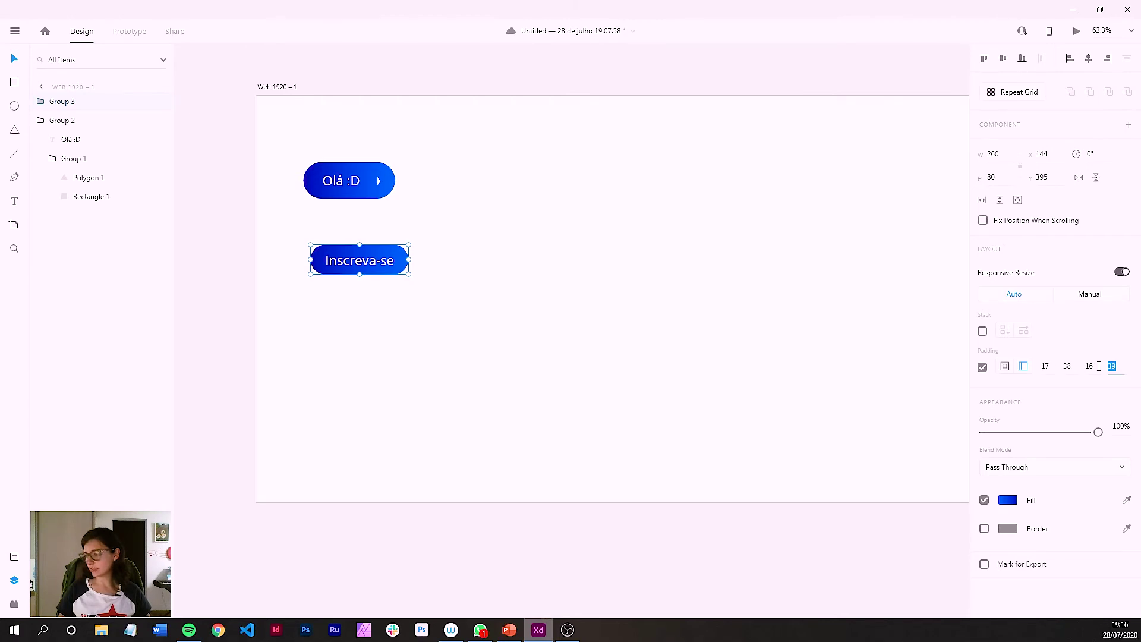
pyautogui.write('38')
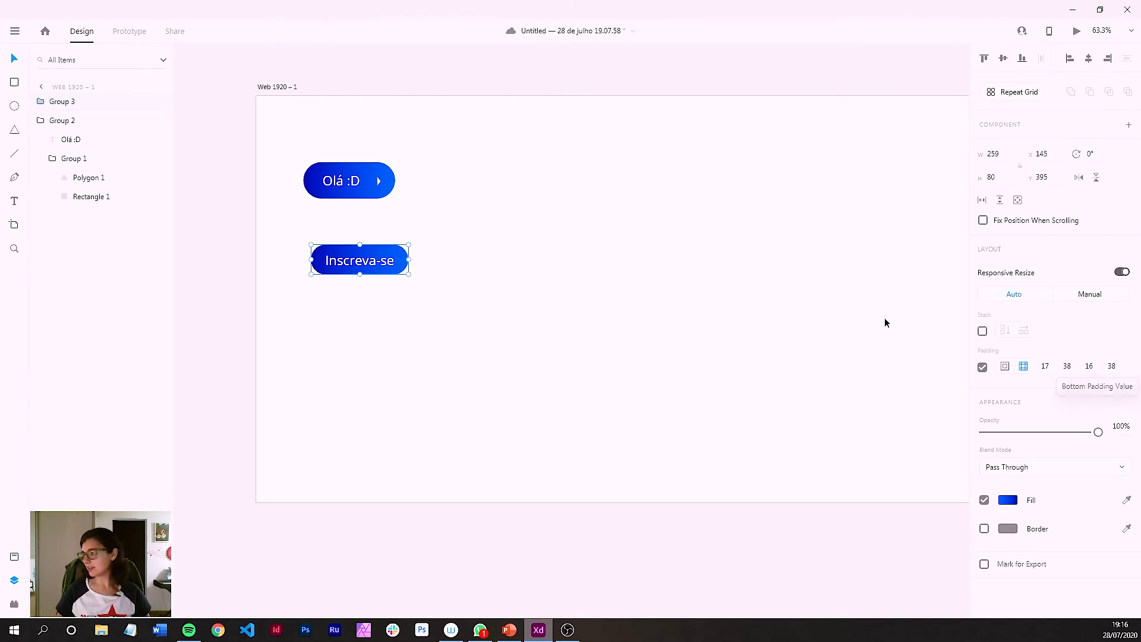
pyautogui.click(1089, 366)
pyautogui.write('17')
pyautogui.press('Return')
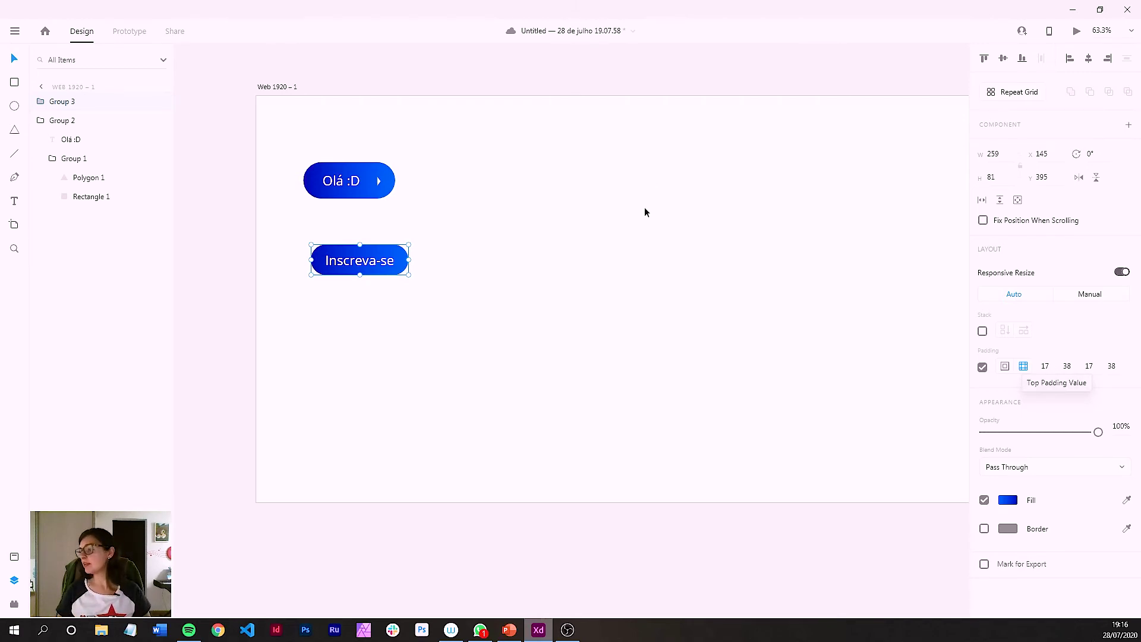
pyautogui.click(357, 264)
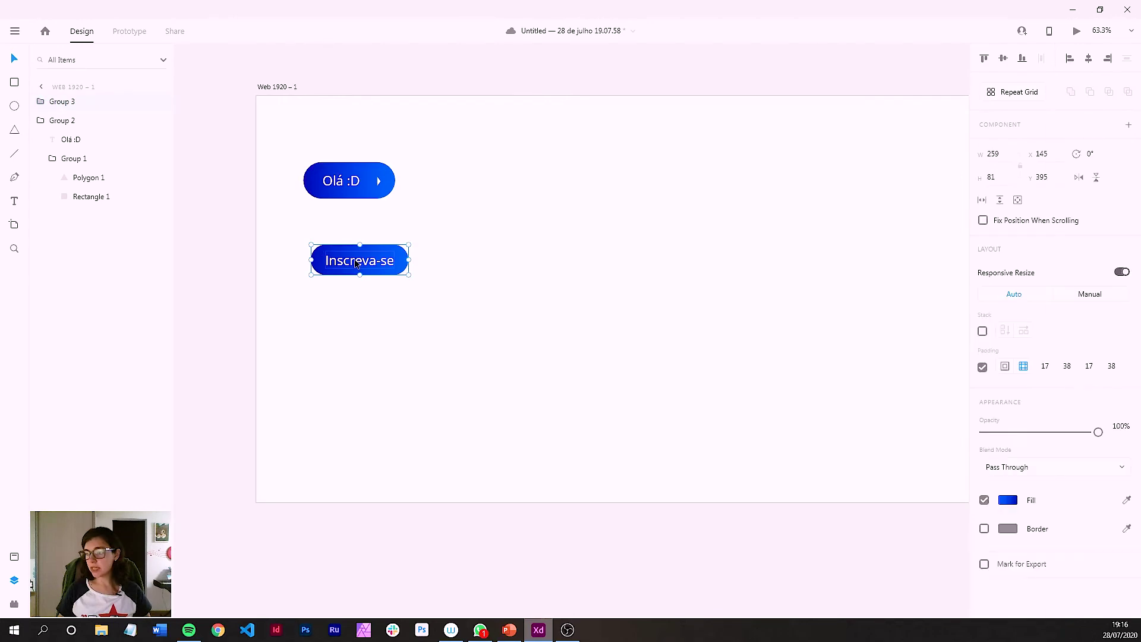
pyautogui.doubleClick(356, 264)
pyautogui.hotkey('ctrl', 'a')
pyautogui.write('O')
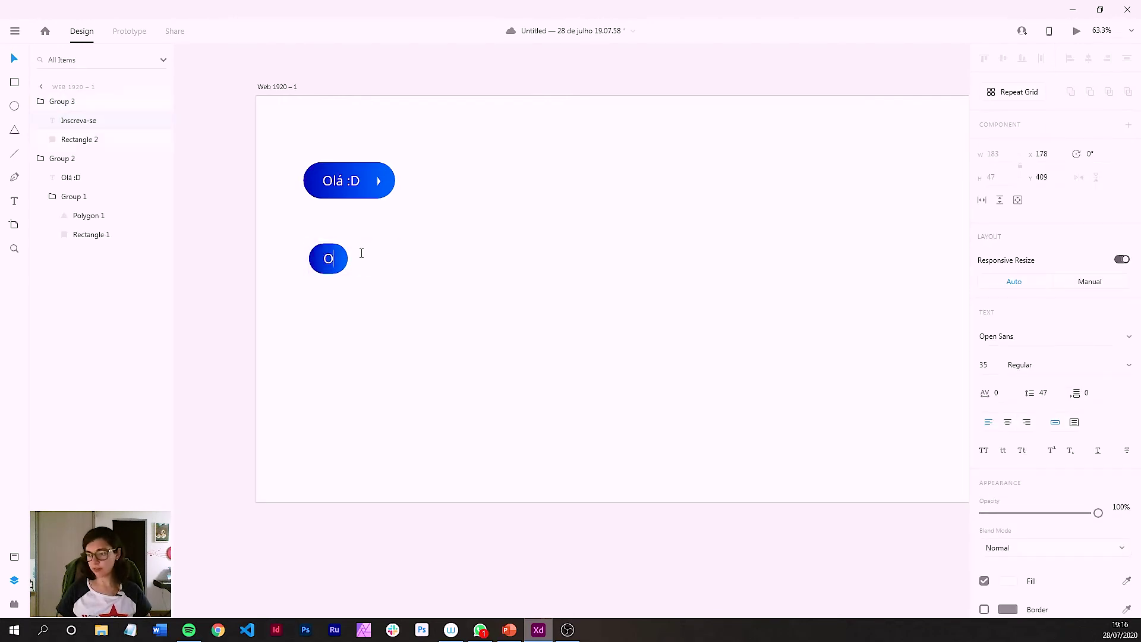
pyautogui.write('lá :)')
pyautogui.press('Escape')
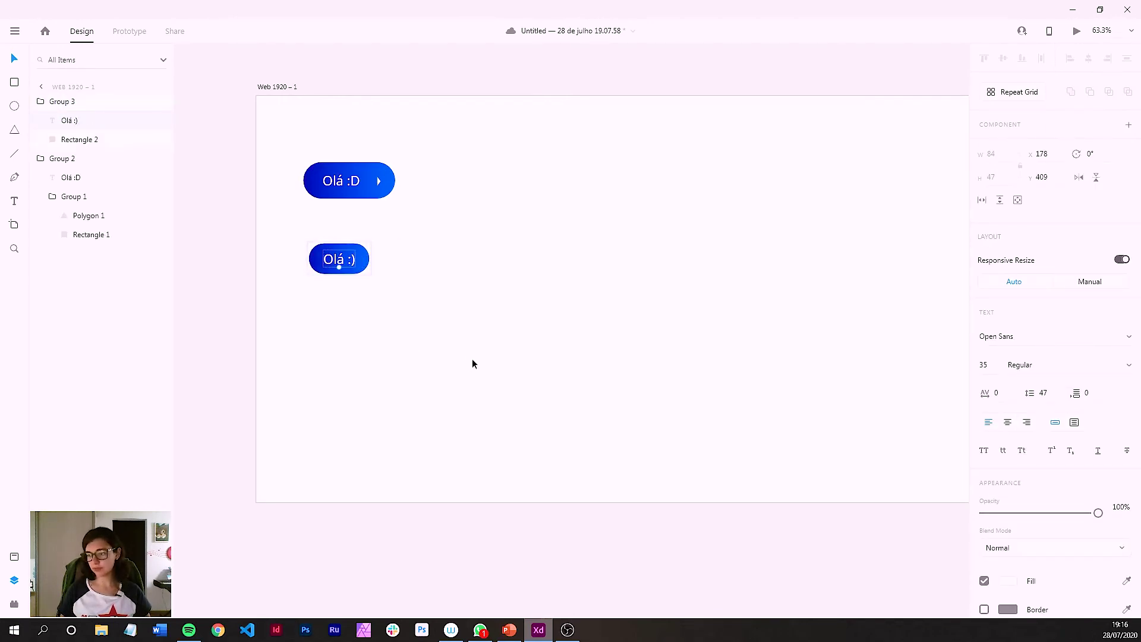
pyautogui.hotkey('ctrl', 'z')
pyautogui.write('Inscreva-se')
pyautogui.click(469, 349)
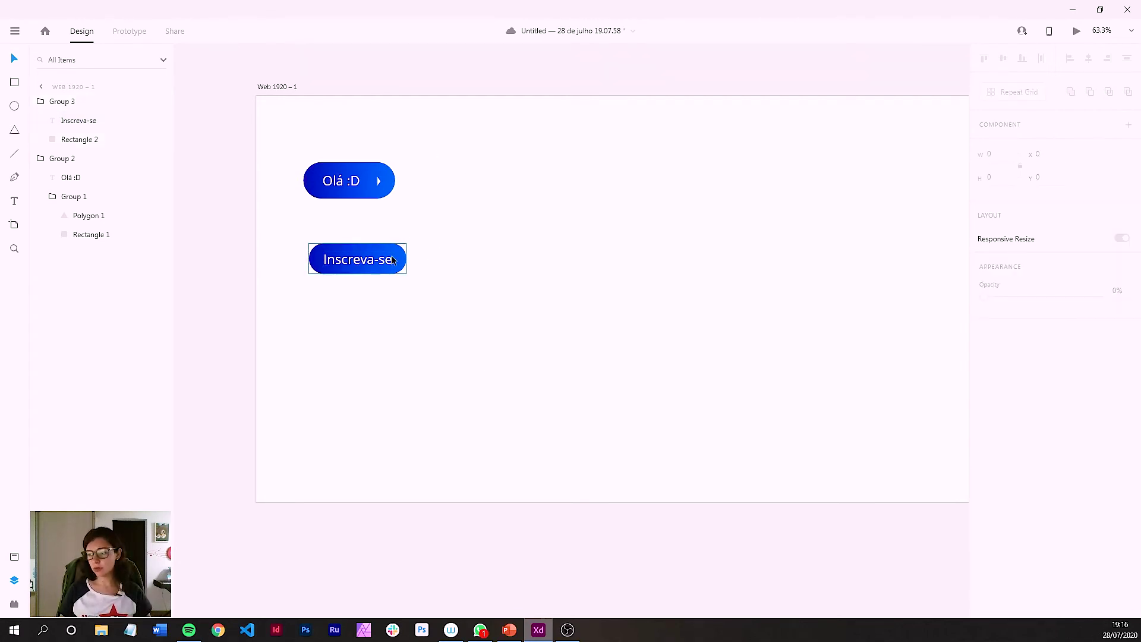
# Copy the white arrow from the Olá :D button onto the Inscreva-se button and group them
pyautogui.click(379, 185)
pyautogui.doubleClick(379, 183)
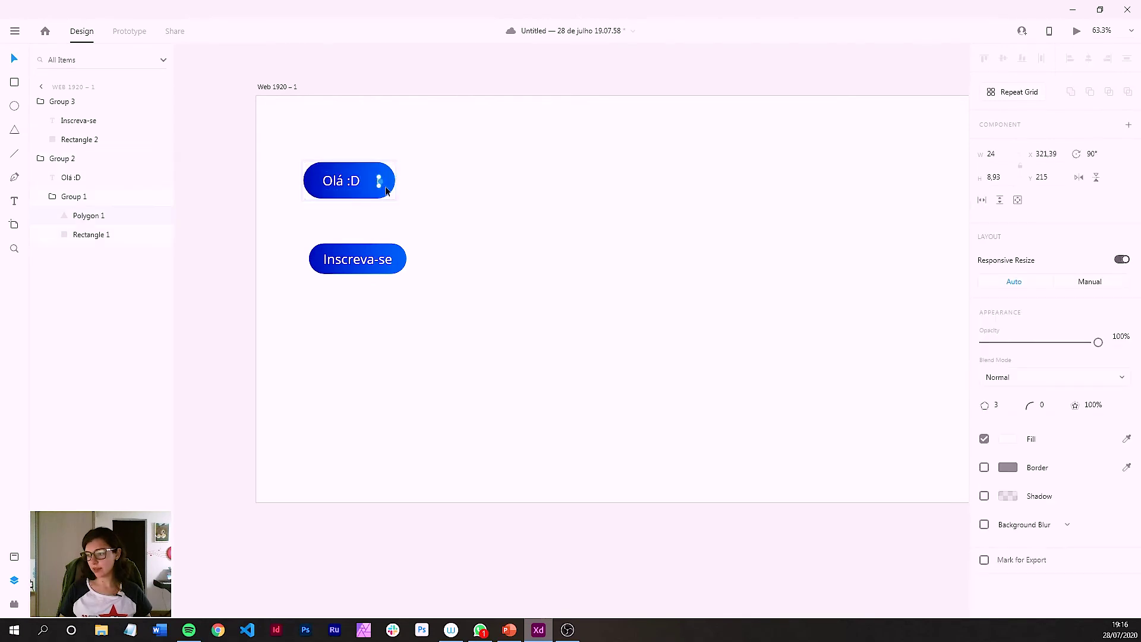
pyautogui.click(400, 257)
pyautogui.hotkey('ctrl', 'v')
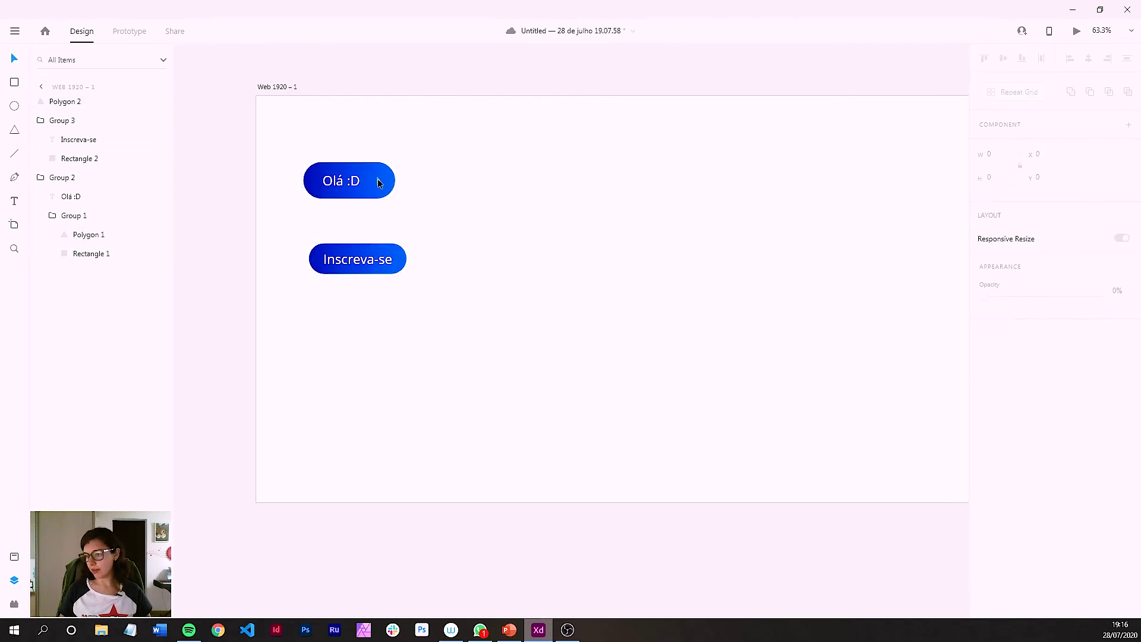
pyautogui.moveTo(379, 180); pyautogui.dragTo(397, 260)
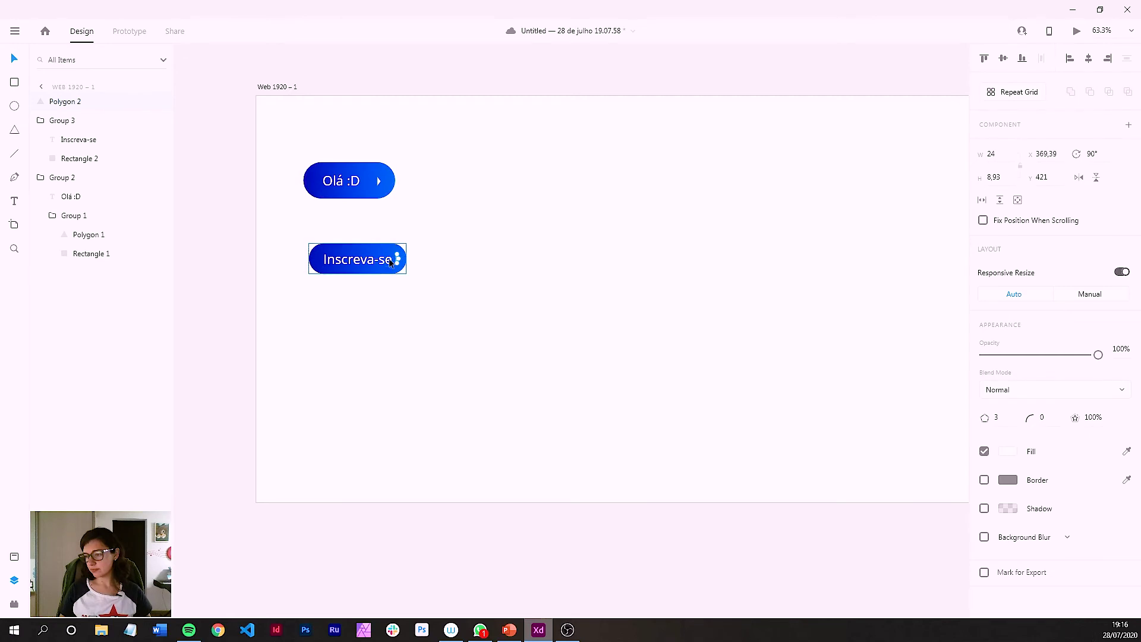
pyautogui.keyDown('shift'); pyautogui.click(373, 252); pyautogui.keyUp('shift')
pyautogui.hotkey('ctrl', 'g')
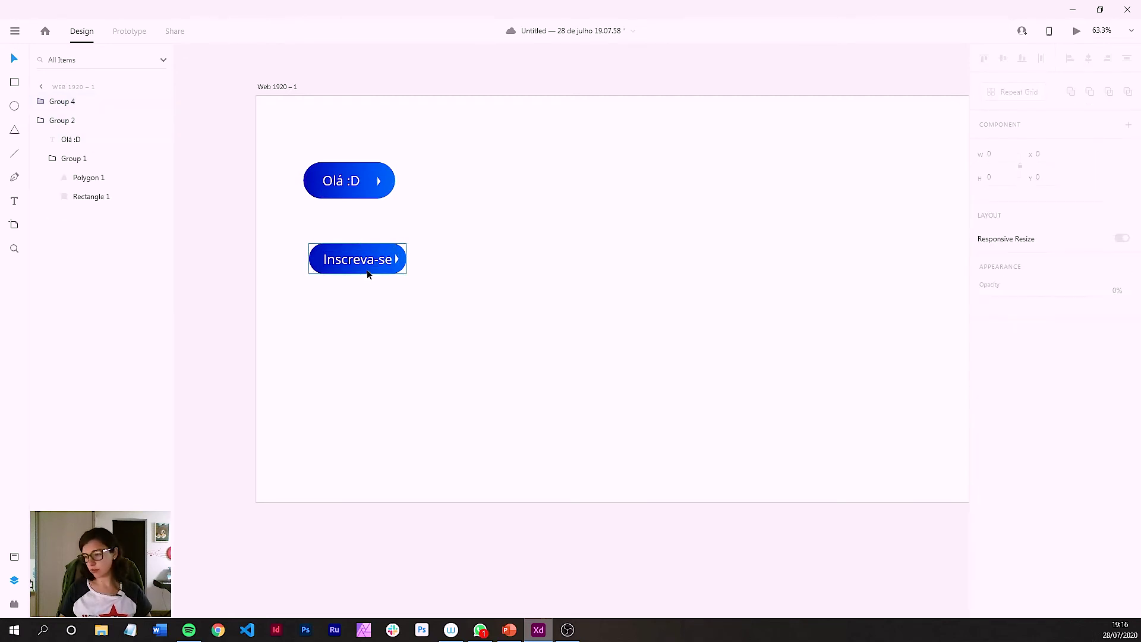
# Test the label as 'Olá', then undo the label change and the arrow grouping
pyautogui.doubleClick(370, 260)
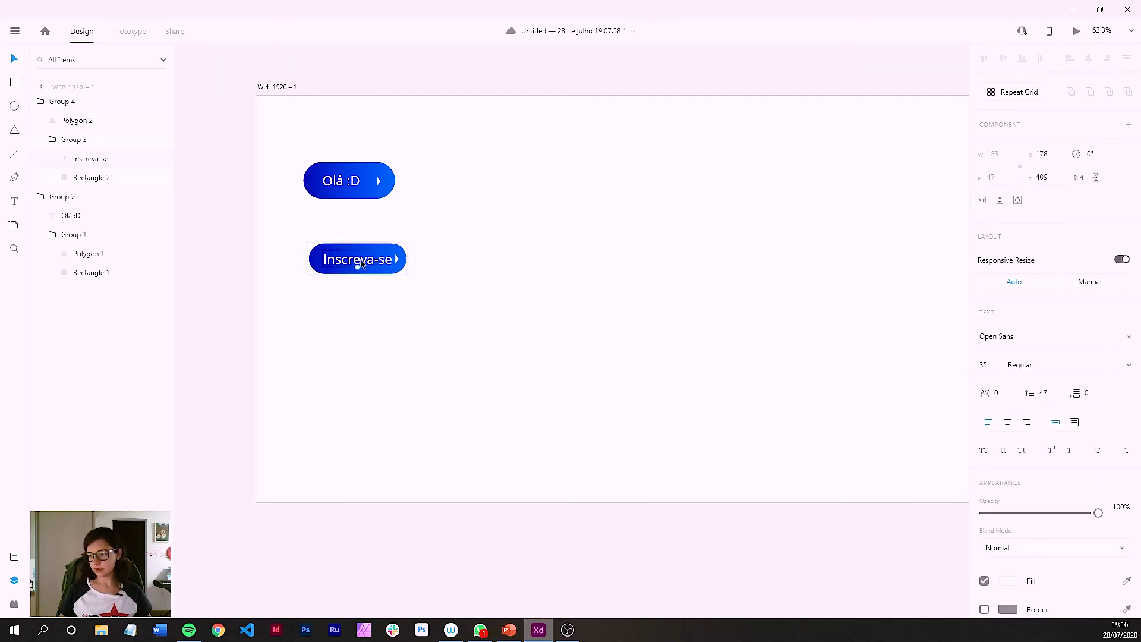
pyautogui.doubleClick(364, 259)
pyautogui.write('Olá')
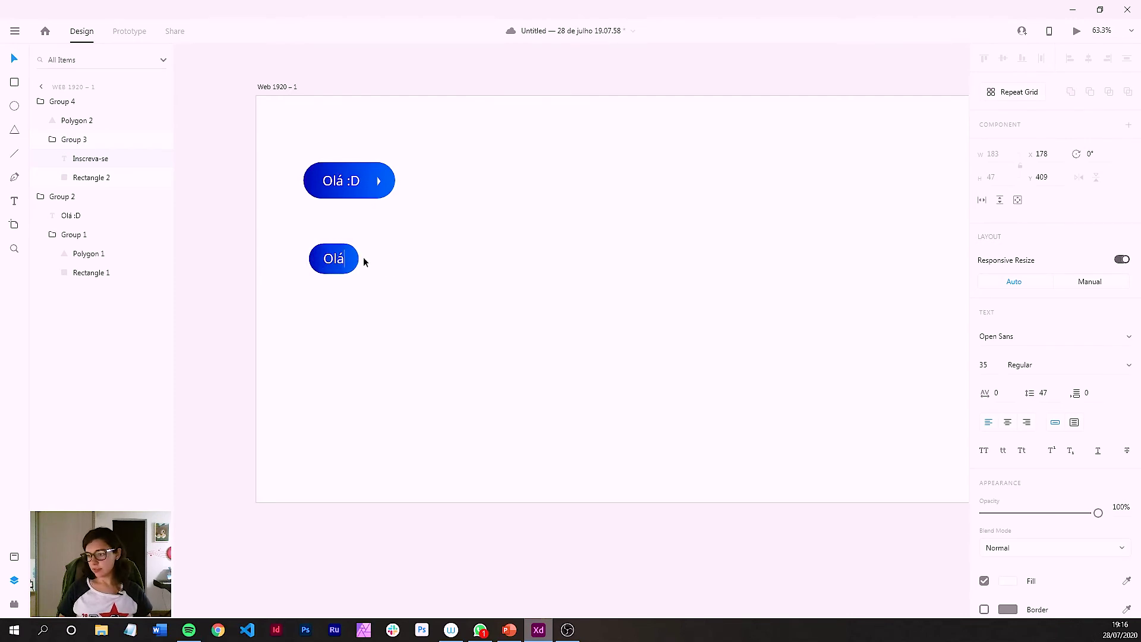
pyautogui.press('Escape')
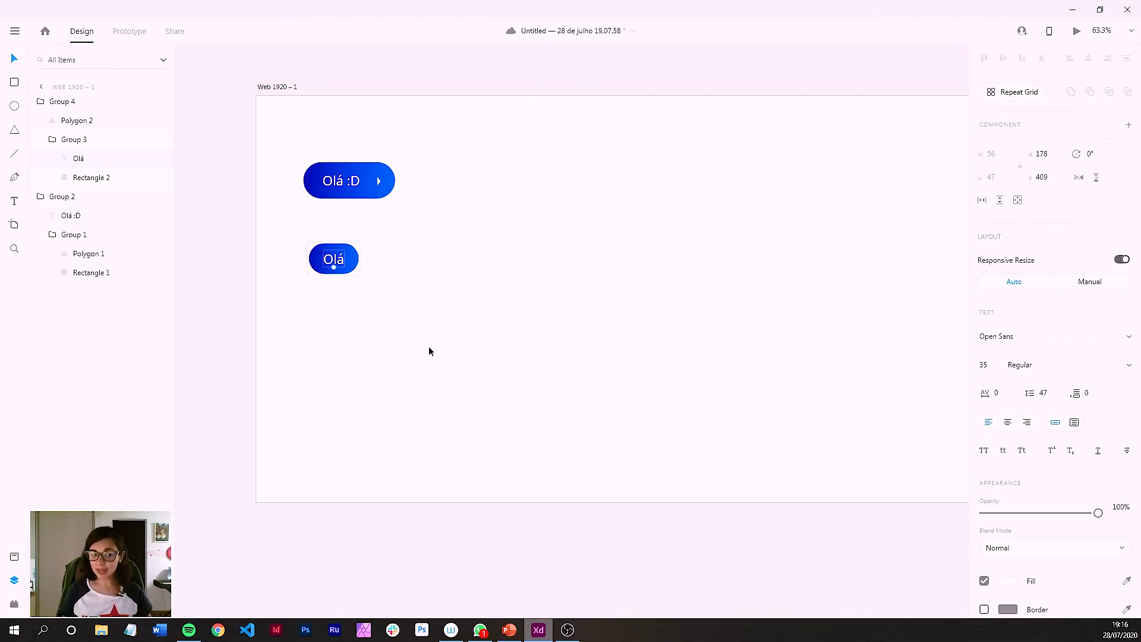
pyautogui.hotkey('ctrl', 'z')
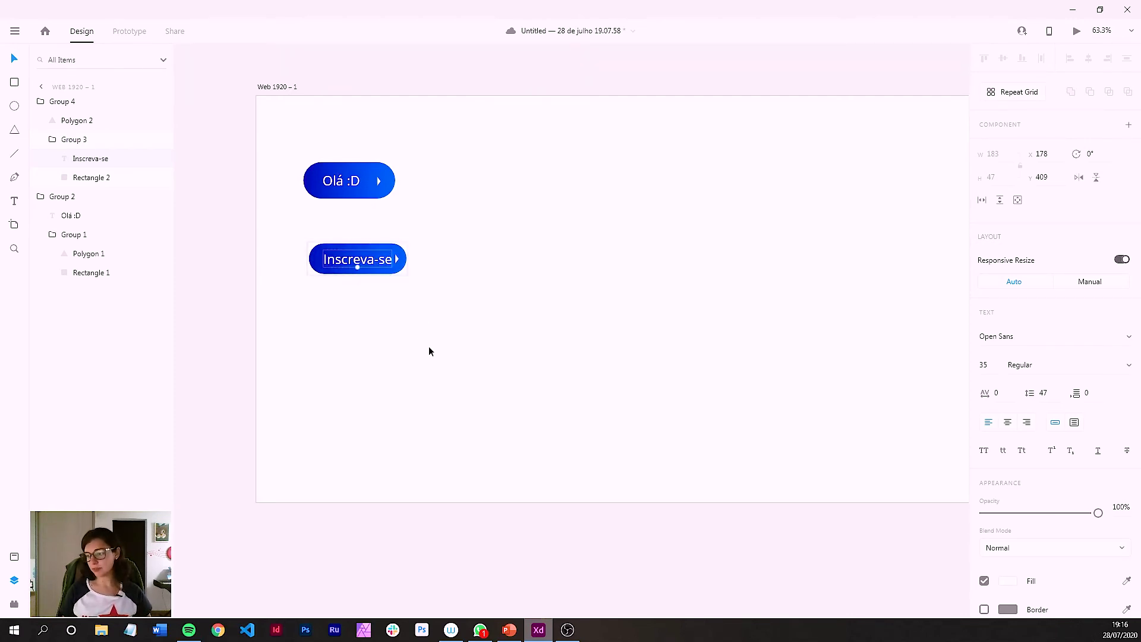
pyautogui.hotkey('ctrl', 'z')
pyautogui.hotkey('ctrl', 'z')
pyautogui.click(505, 263)
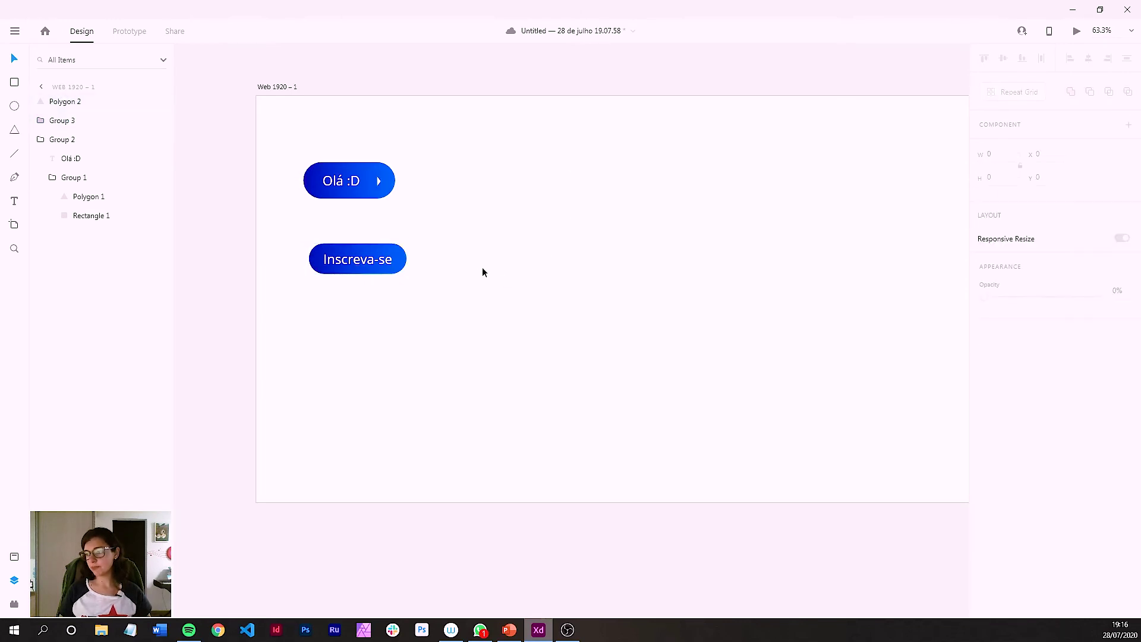
# Ungroup the Inscreva-se button into separate text and pill
pyautogui.click(389, 260)
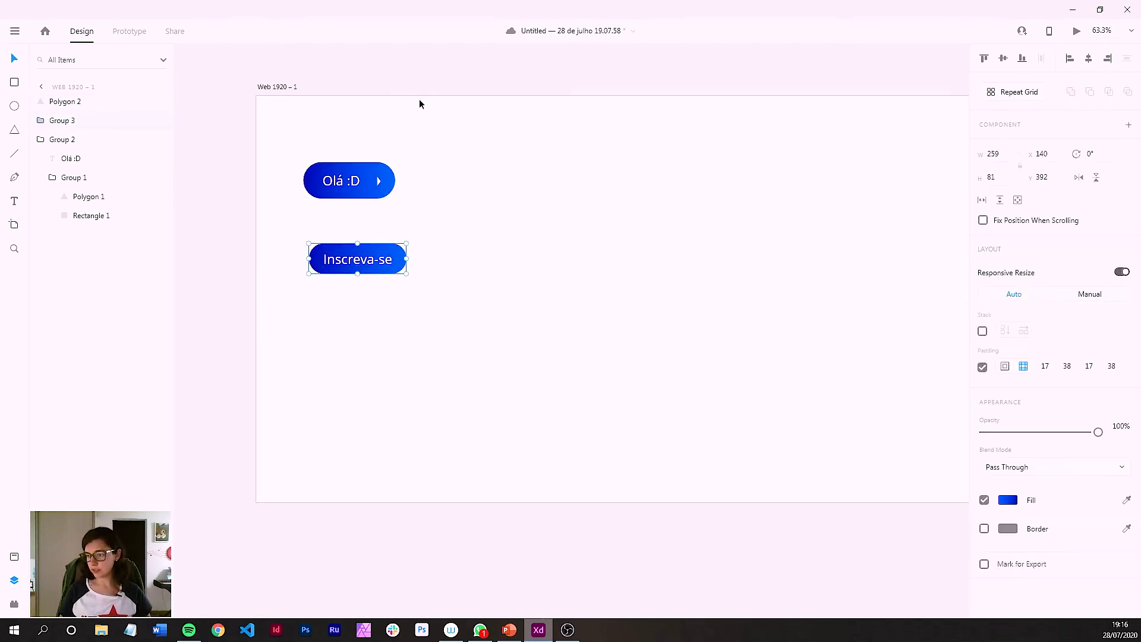
pyautogui.rightClick(327, 261)
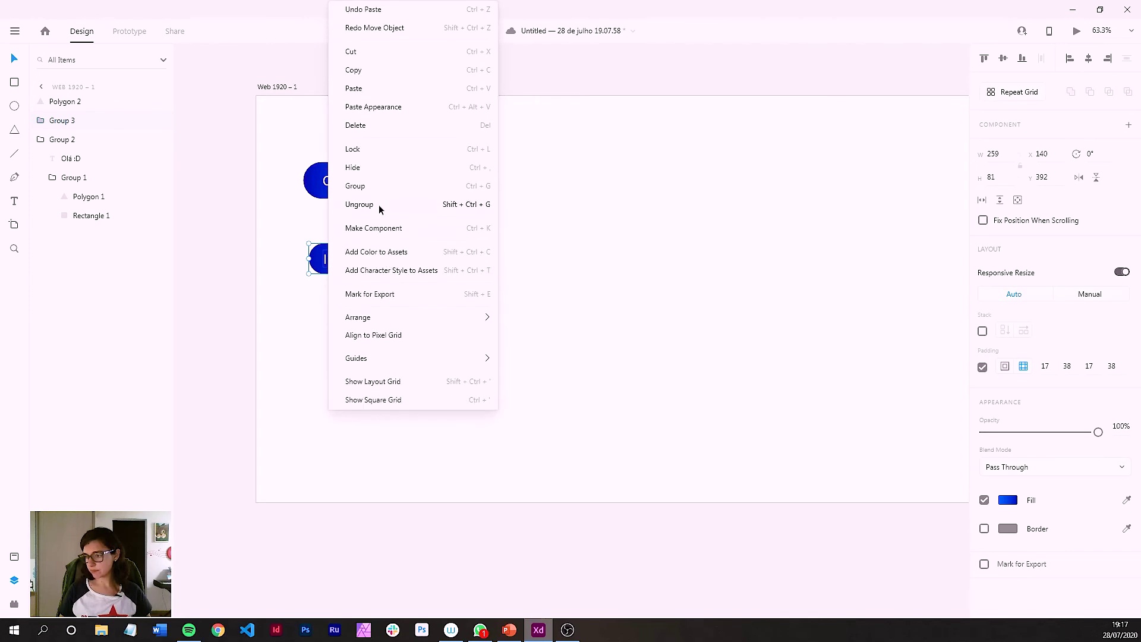
pyautogui.click(373, 205)
pyautogui.click(291, 295)
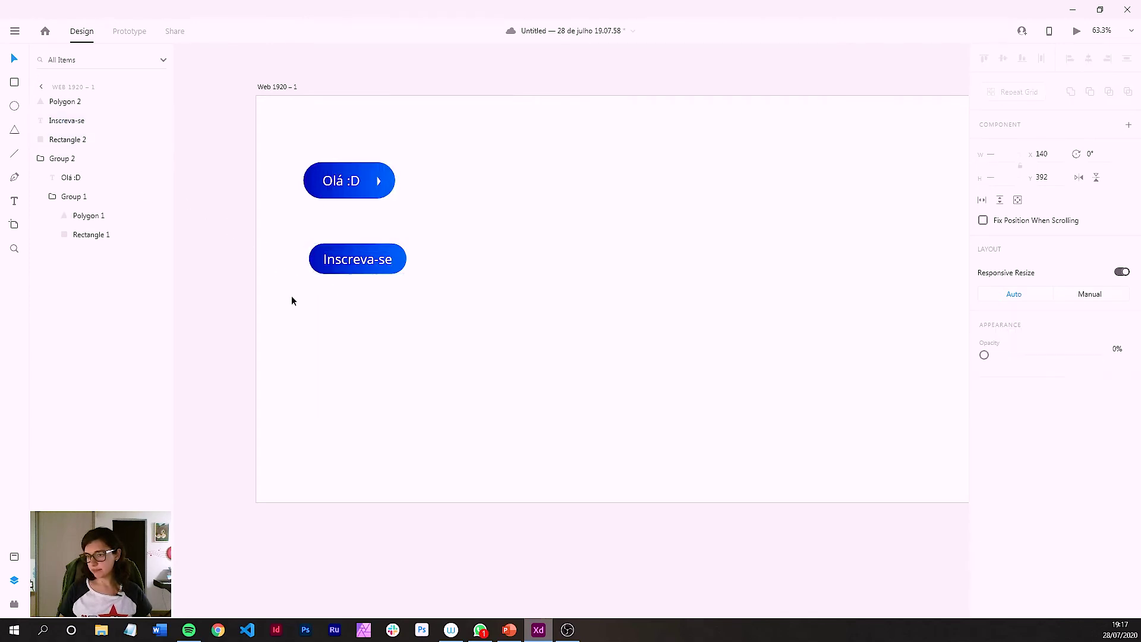
# Stretch the Inscreva-se pill wider to the right to leave room for an arrow
pyautogui.click(310, 257)
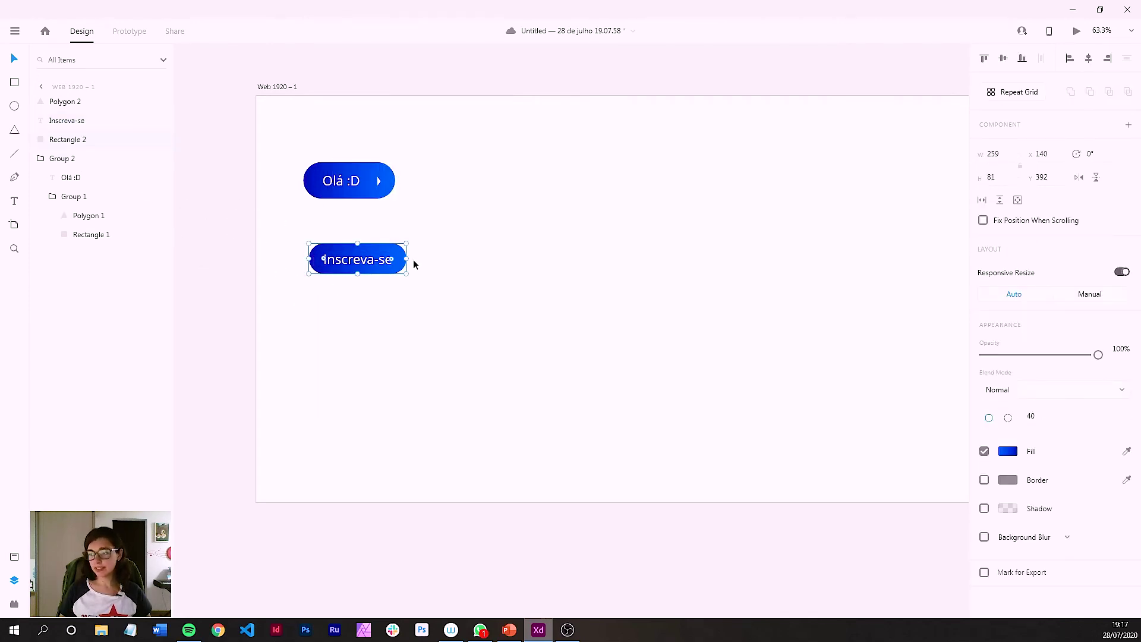
pyautogui.moveTo(408, 260); pyautogui.dragTo(424, 259)
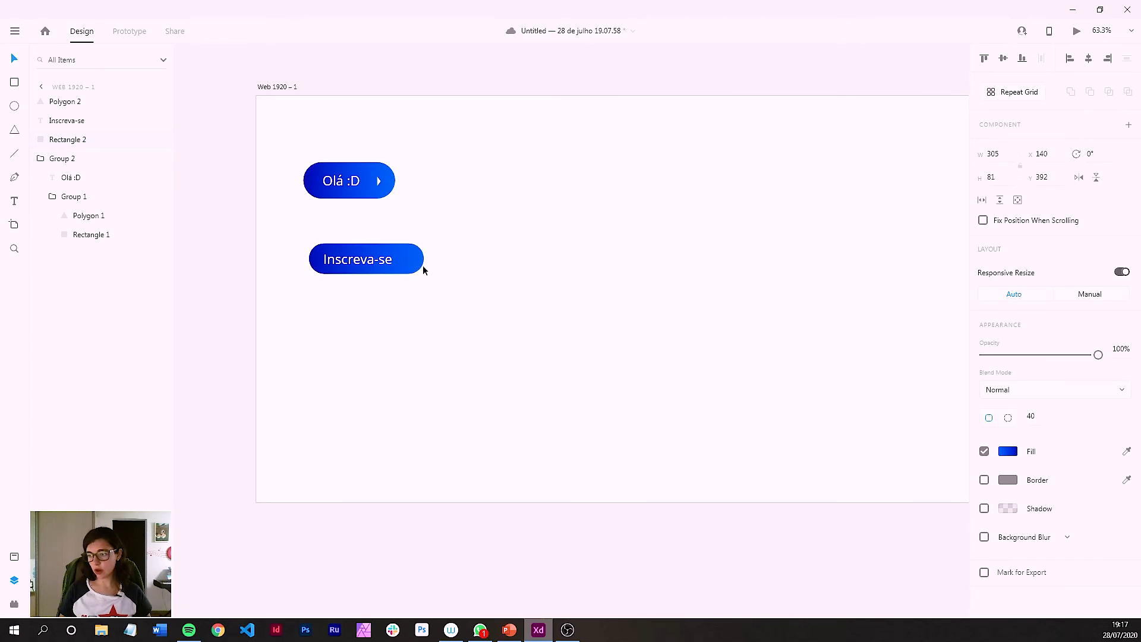
pyautogui.doubleClick(378, 180)
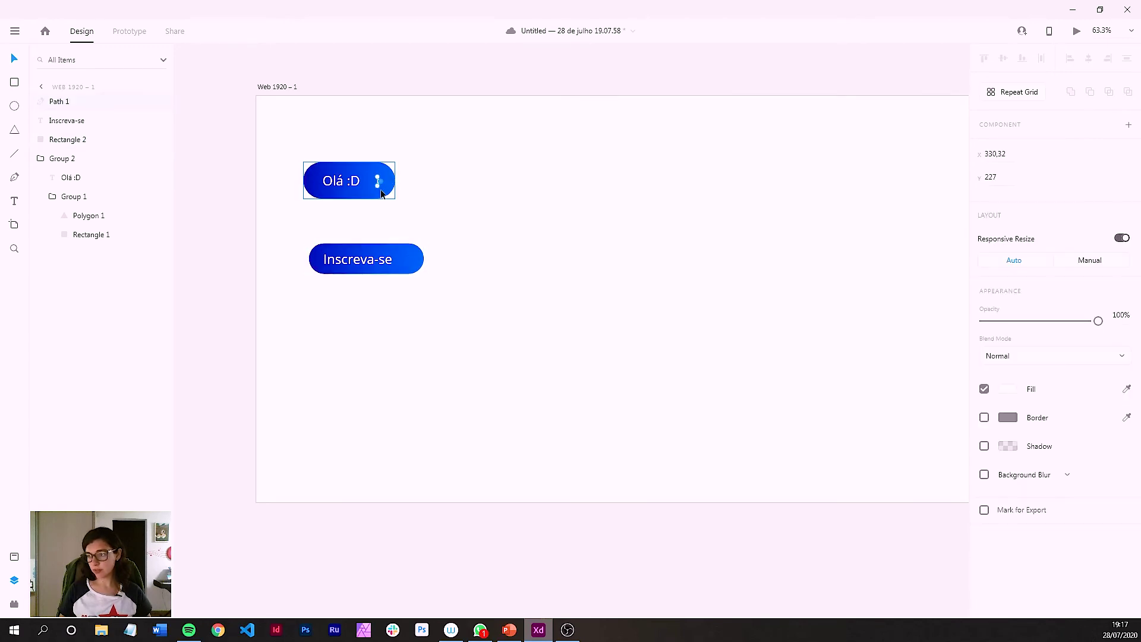
pyautogui.hotkey('ctrl', 'z')
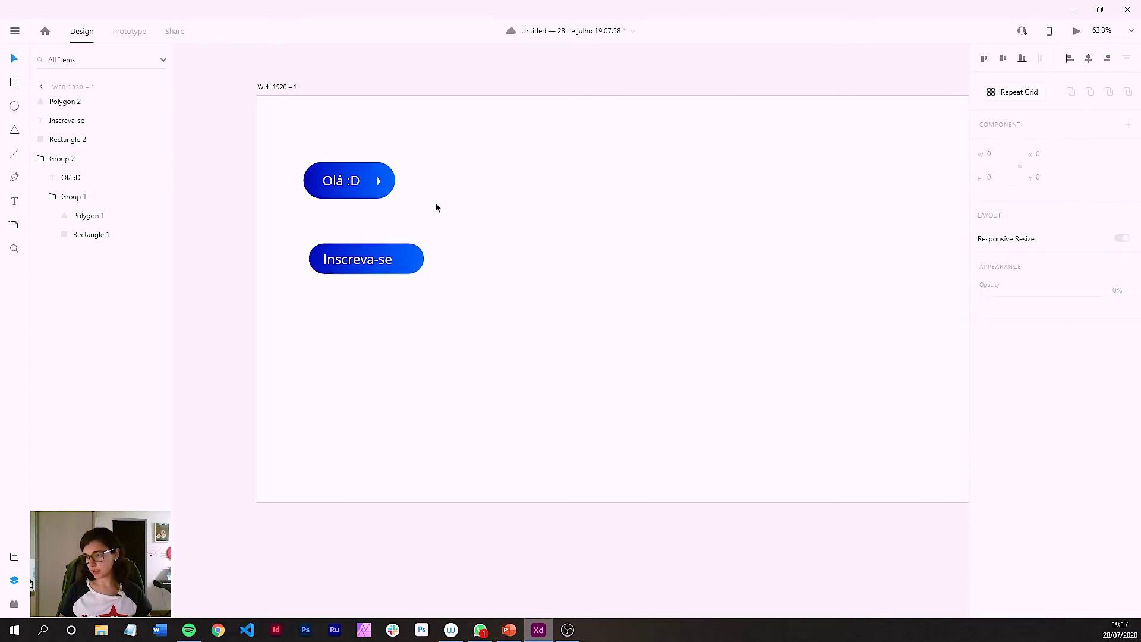
# Place a copy of the Olá arrow at the right end of the Inscreva-se pill
pyautogui.moveTo(378, 181); pyautogui.dragTo(413, 258)
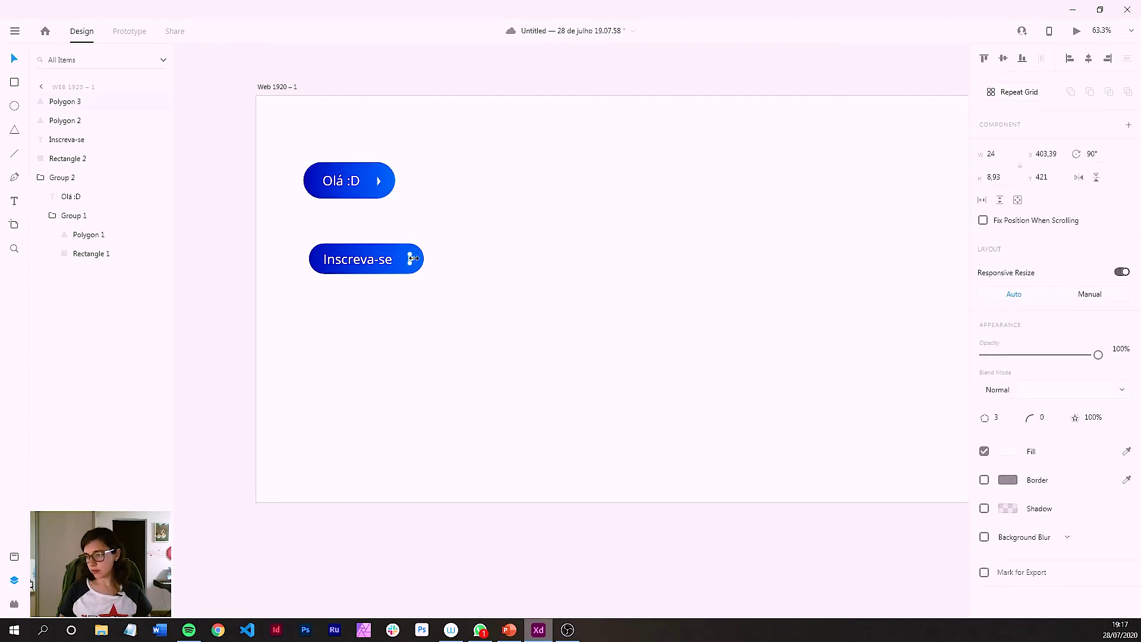
pyautogui.hotkey('shift', 'Left')
pyautogui.press('Left')
pyautogui.press('Left')
pyautogui.press('Left')
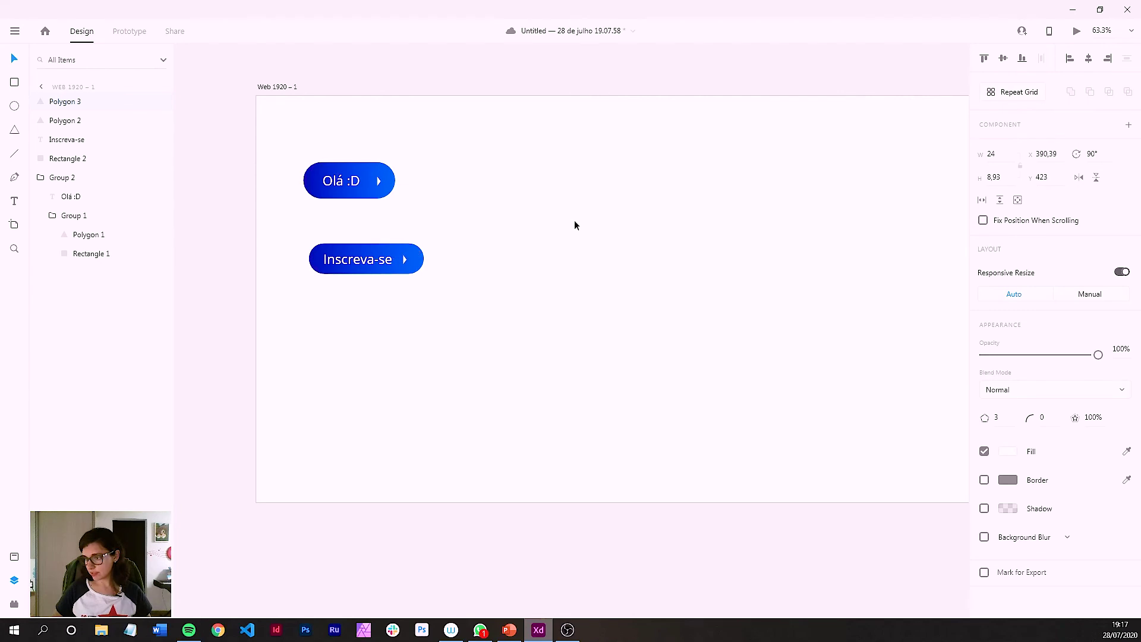
pyautogui.press('Down')
pyautogui.press('Down')
pyautogui.press('Left')
pyautogui.press('Left')
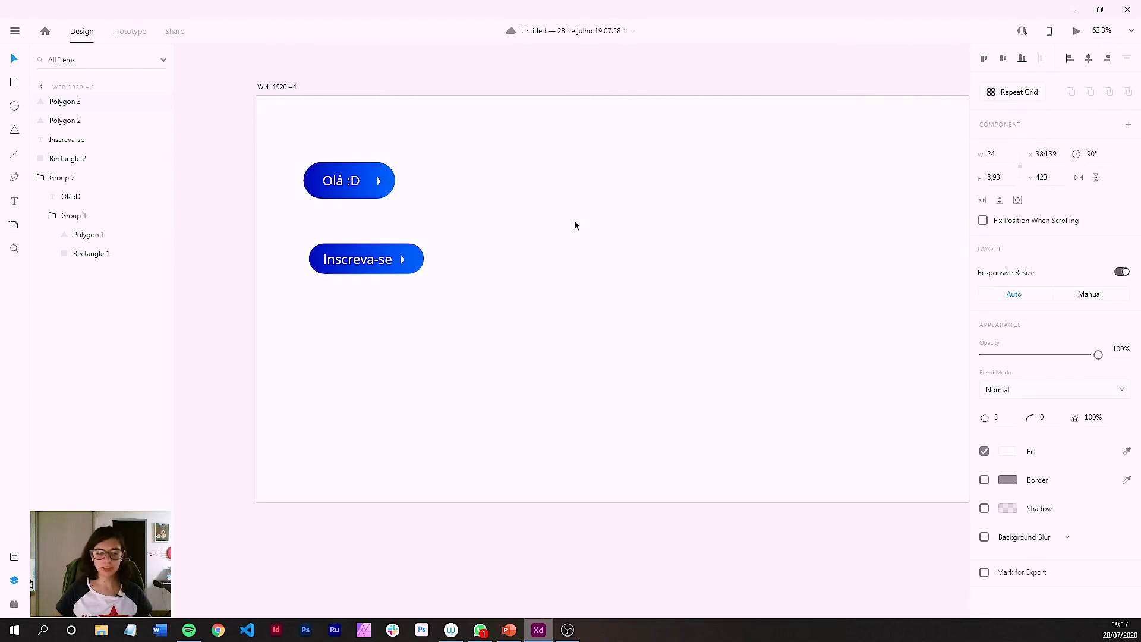
# Narrow the Inscreva-se pill slightly to fit snugly around the arrow
pyautogui.click(414, 260)
pyautogui.moveTo(427, 259); pyautogui.dragTo(418, 264)
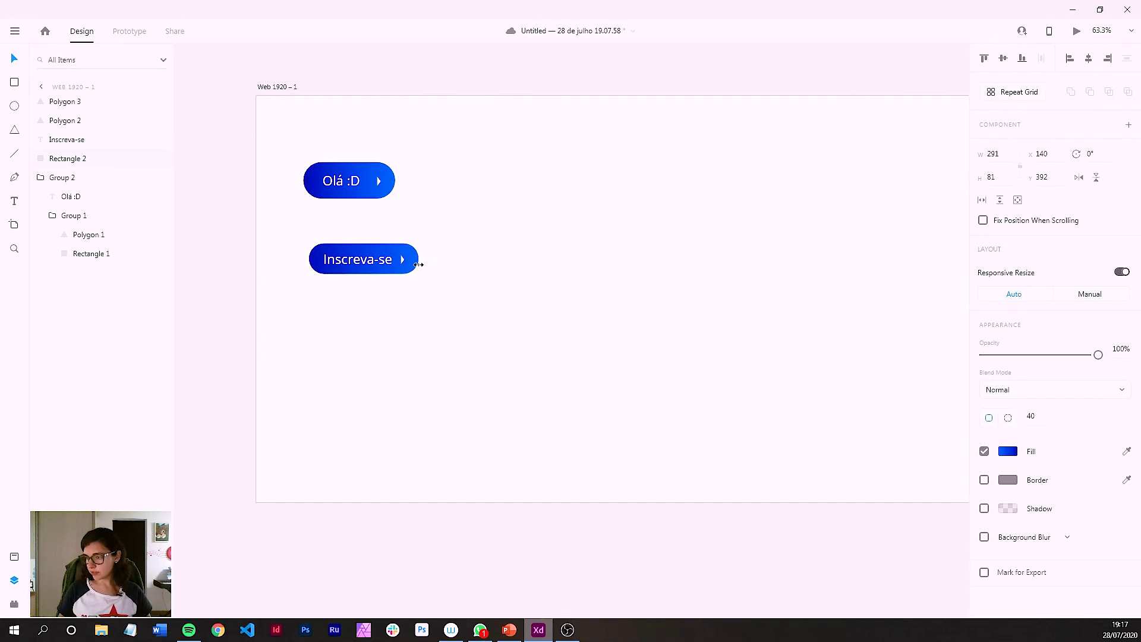
pyautogui.keyDown('shift'); pyautogui.click(386, 264); pyautogui.keyUp('shift')
pyautogui.keyDown('shift'); pyautogui.click(403, 265); pyautogui.keyUp('shift')
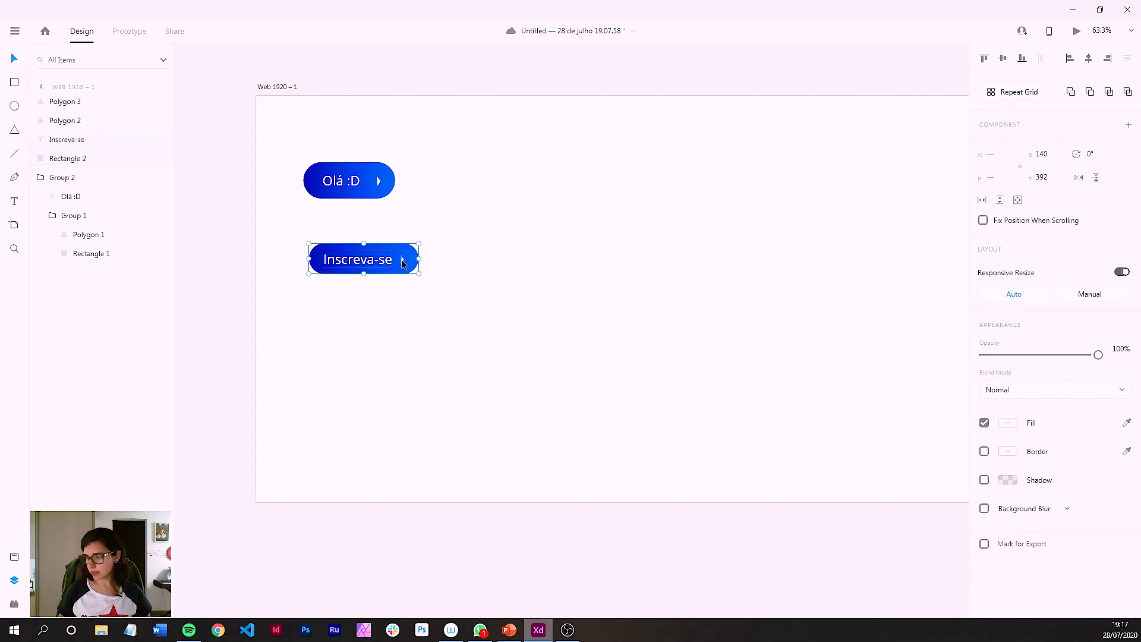
pyautogui.keyDown('shift'); pyautogui.click(403, 265); pyautogui.keyUp('shift')
pyautogui.keyDown('shift'); pyautogui.click(407, 265); pyautogui.keyUp('shift')
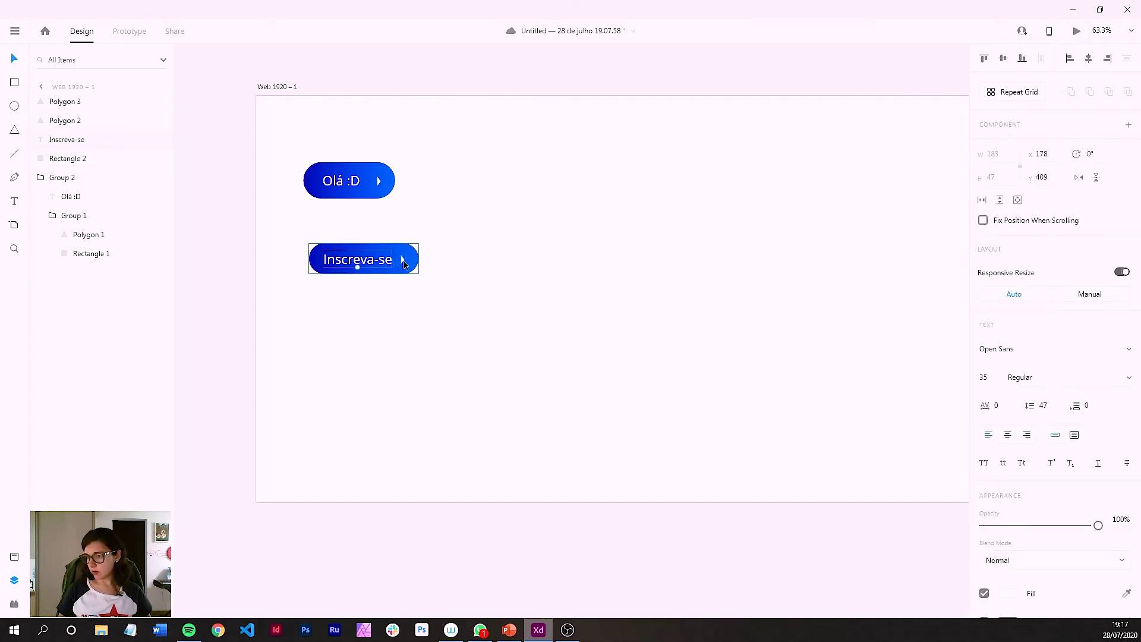
pyautogui.click(404, 280)
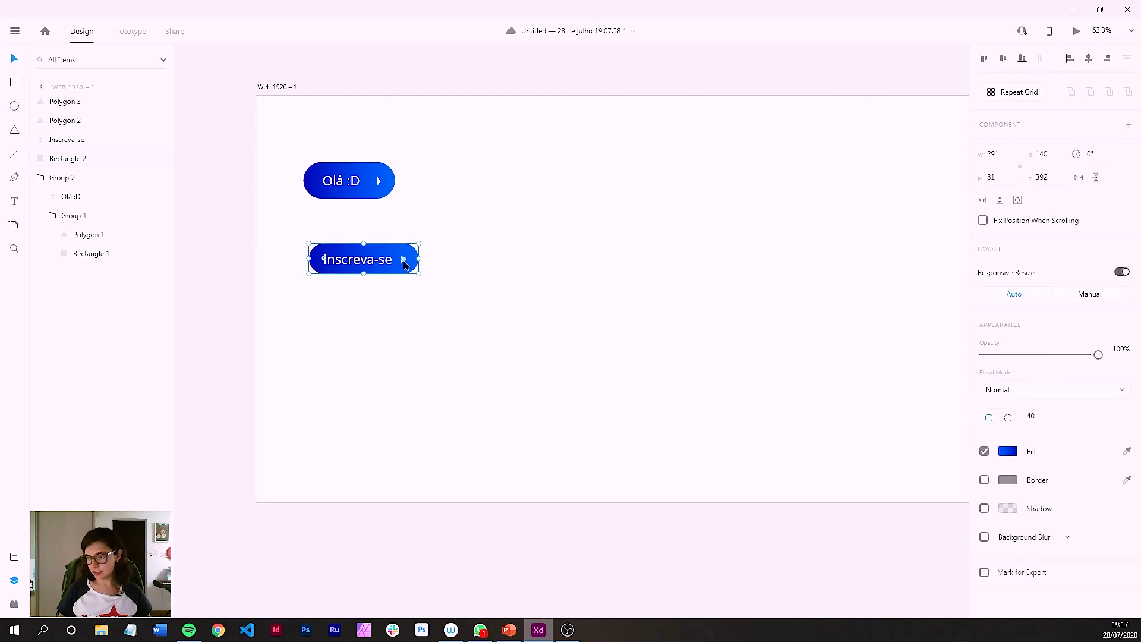
# Move the arrow layer above the pill in Layers and select both
pyautogui.click(65, 121)
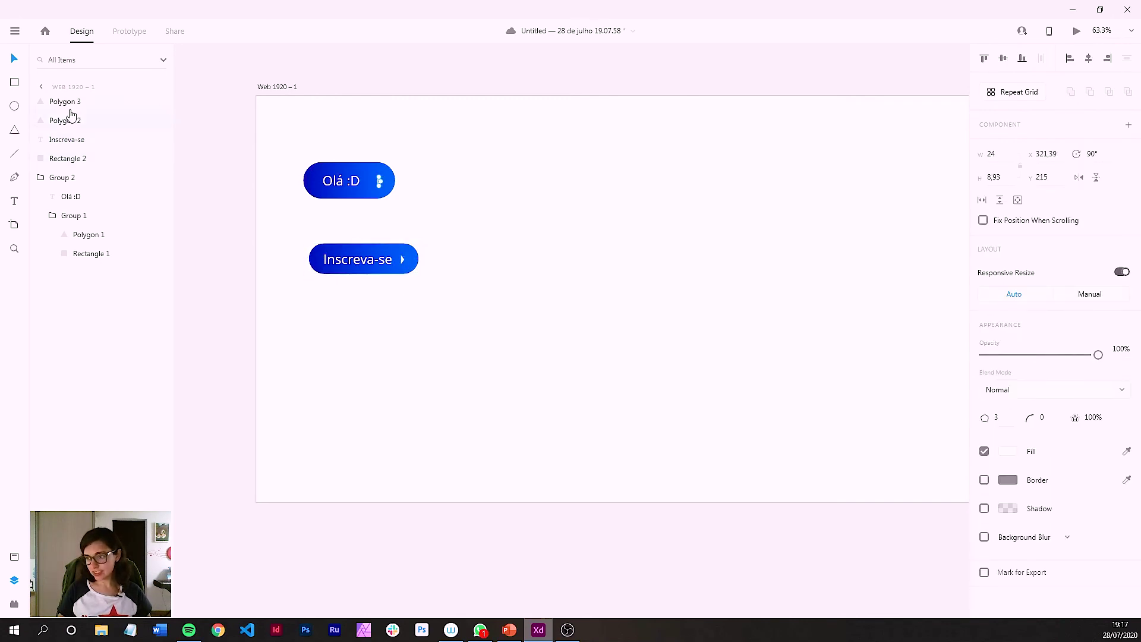
pyautogui.click(72, 102)
pyautogui.moveTo(72, 102); pyautogui.dragTo(68, 149)
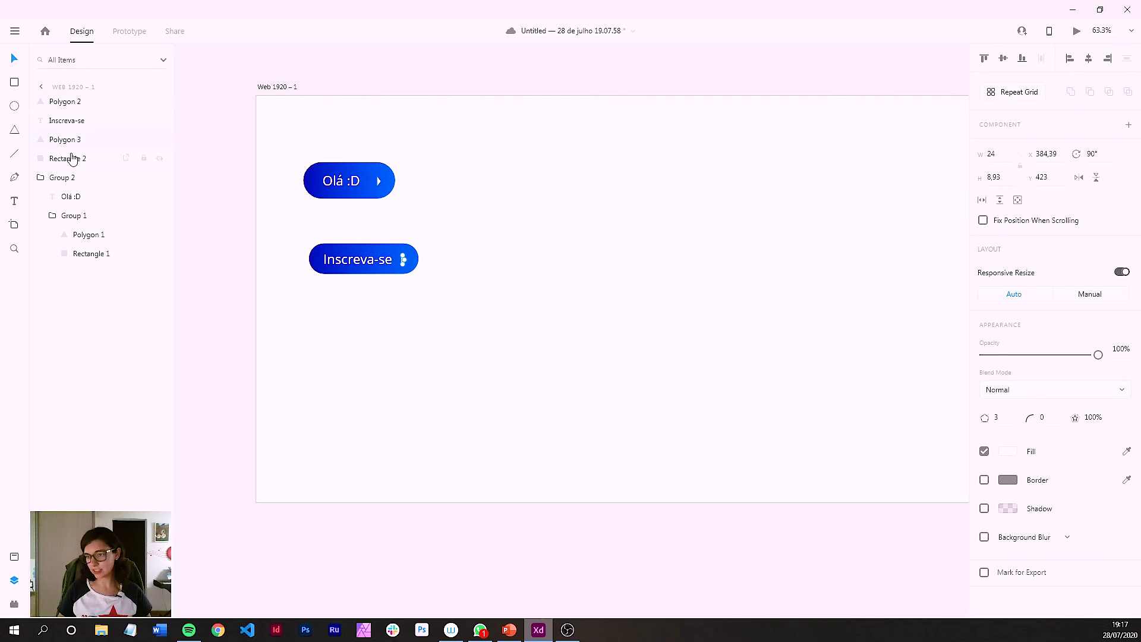
pyautogui.keyDown('shift'); pyautogui.click(69, 159); pyautogui.keyUp('shift')
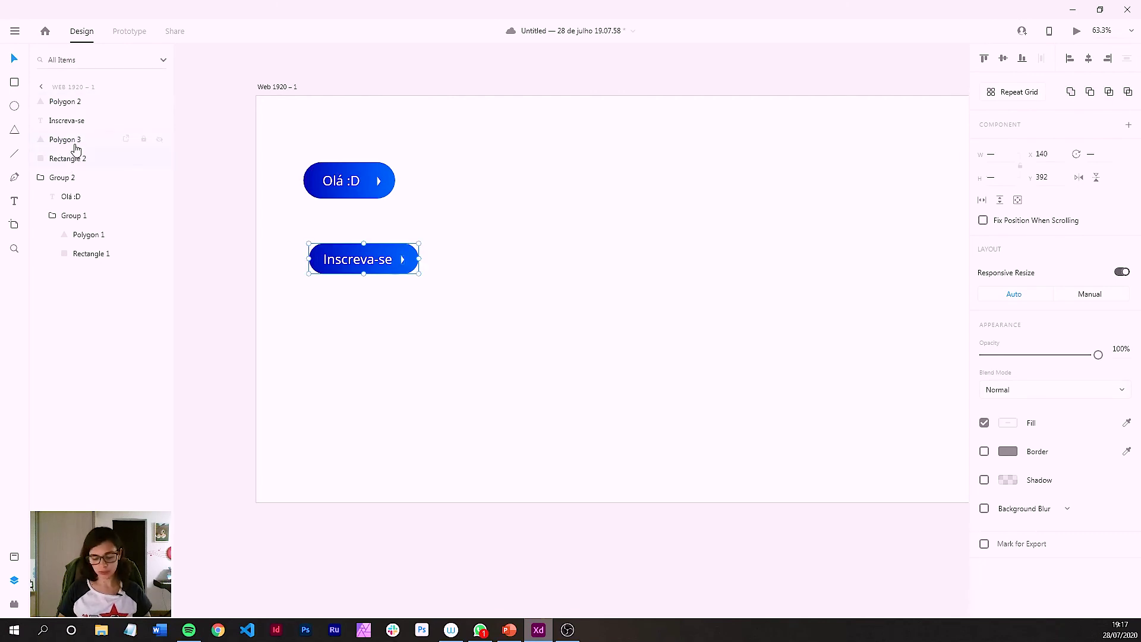
# Group the arrow and pill, add the Inscreva-se label in a second group, and enable padding
pyautogui.hotkey('ctrl', 'g')
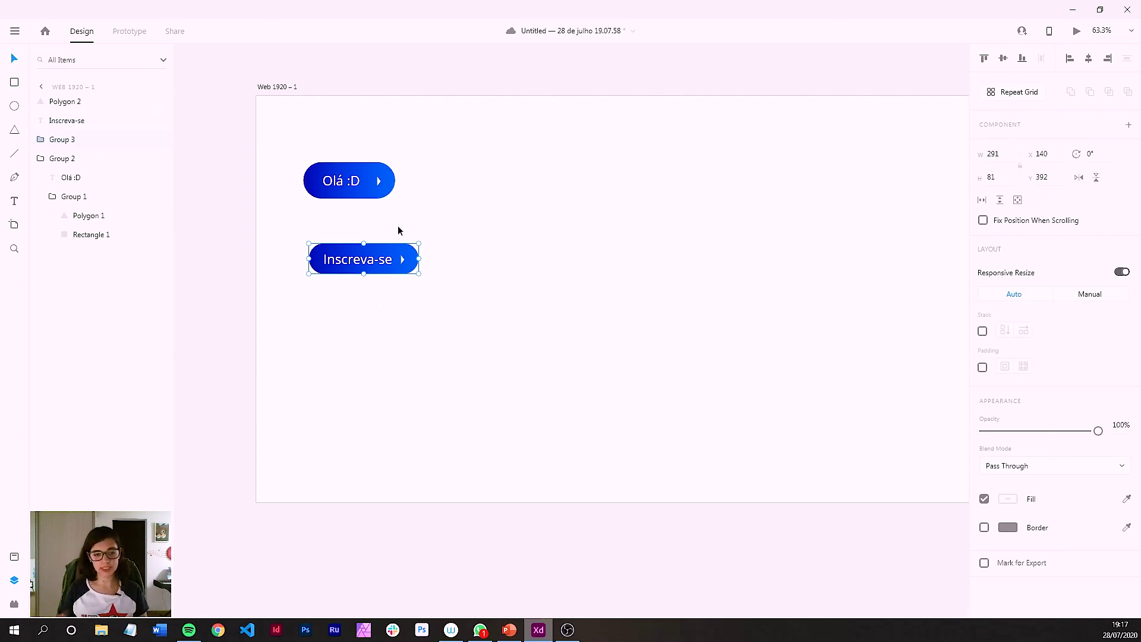
pyautogui.keyDown('shift'); pyautogui.click(83, 120); pyautogui.keyUp('shift')
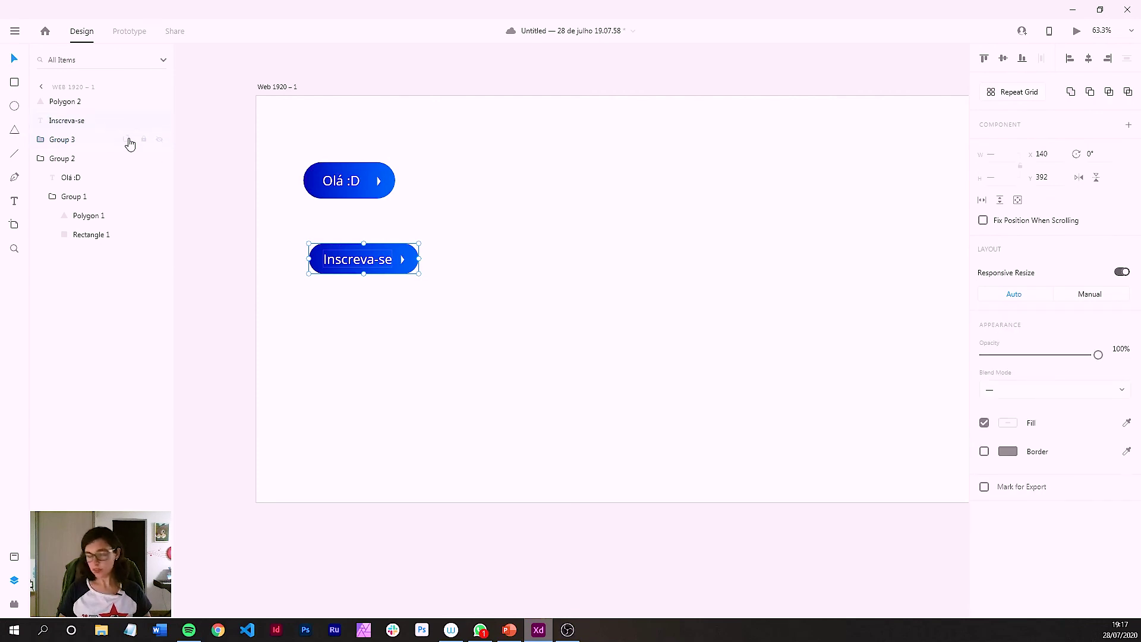
pyautogui.hotkey('ctrl', 'g')
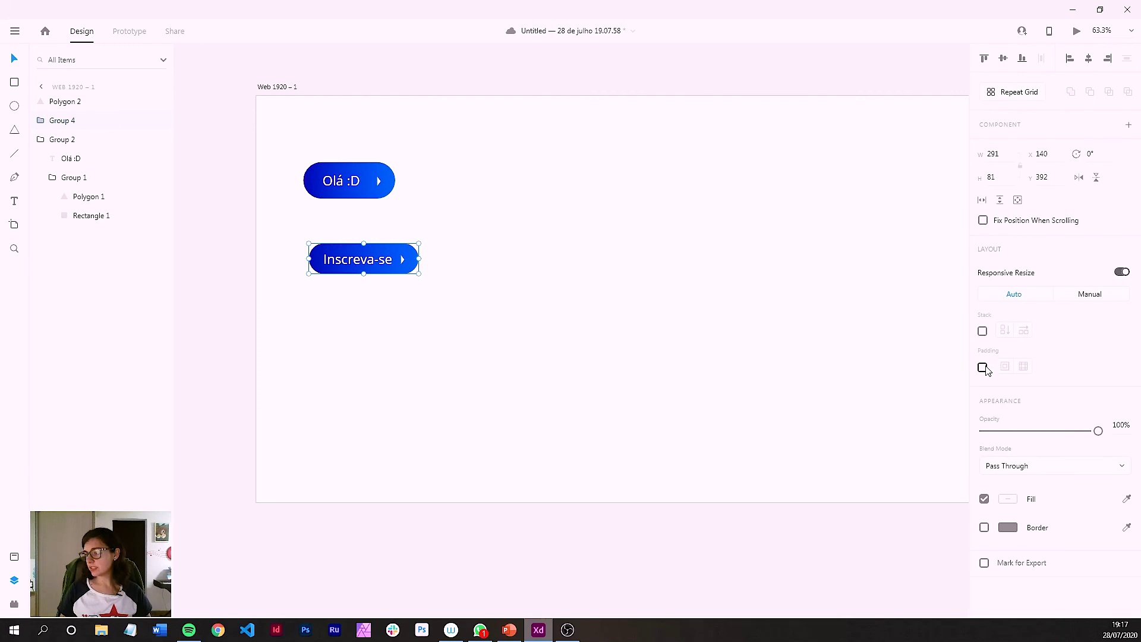
pyautogui.click(982, 367)
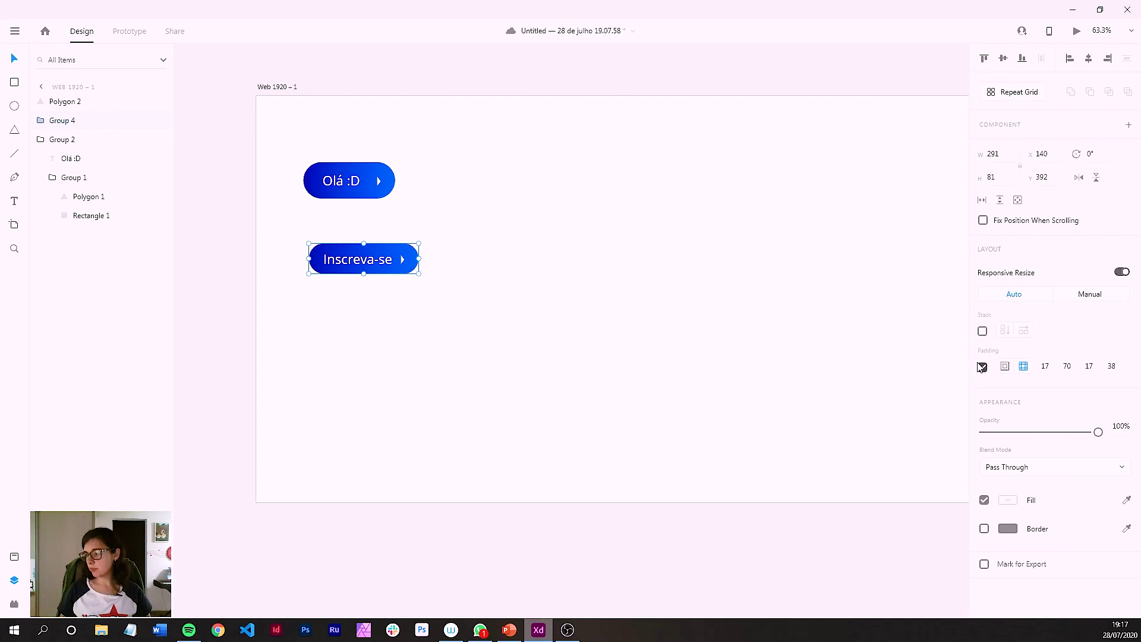
# Replace the second button's 'Inscreva-se' label with 'Olá! :)', letting the pill and arrow shrink to fit
pyautogui.doubleClick(324, 256)
pyautogui.write('O')
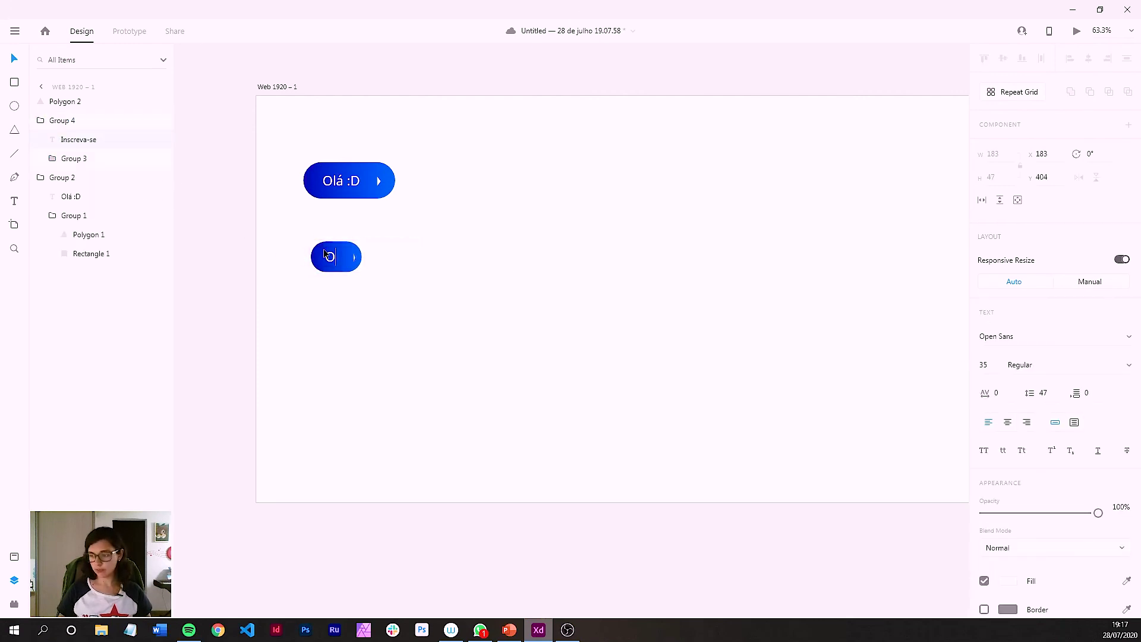
pyautogui.write('lá :)')
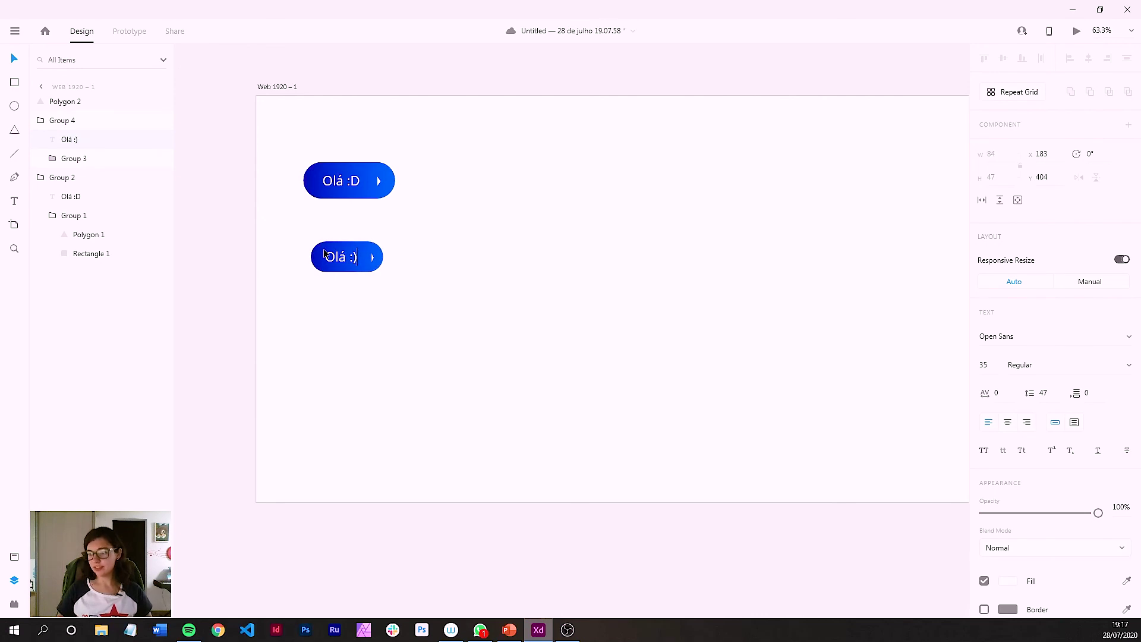
pyautogui.write('!')
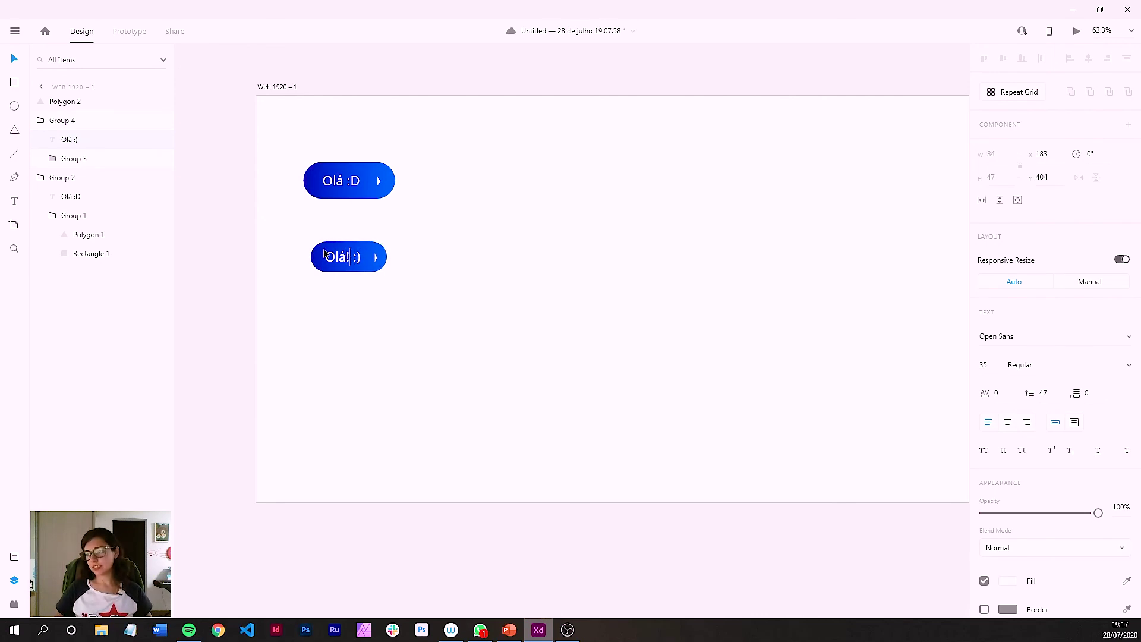
pyautogui.press('Escape')
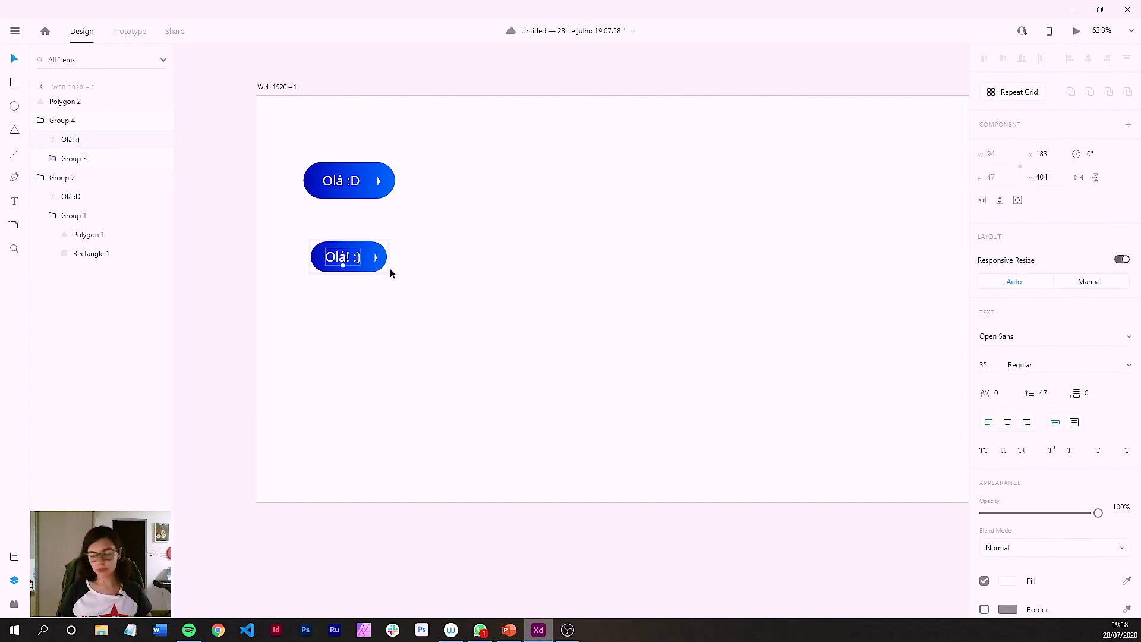
pyautogui.click(425, 264)
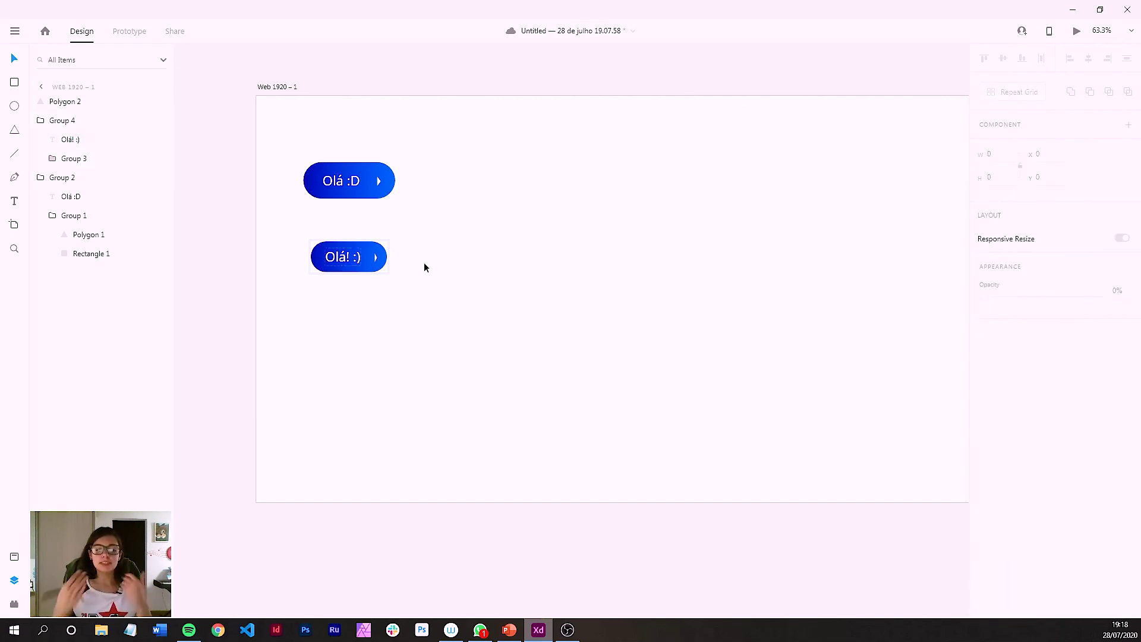